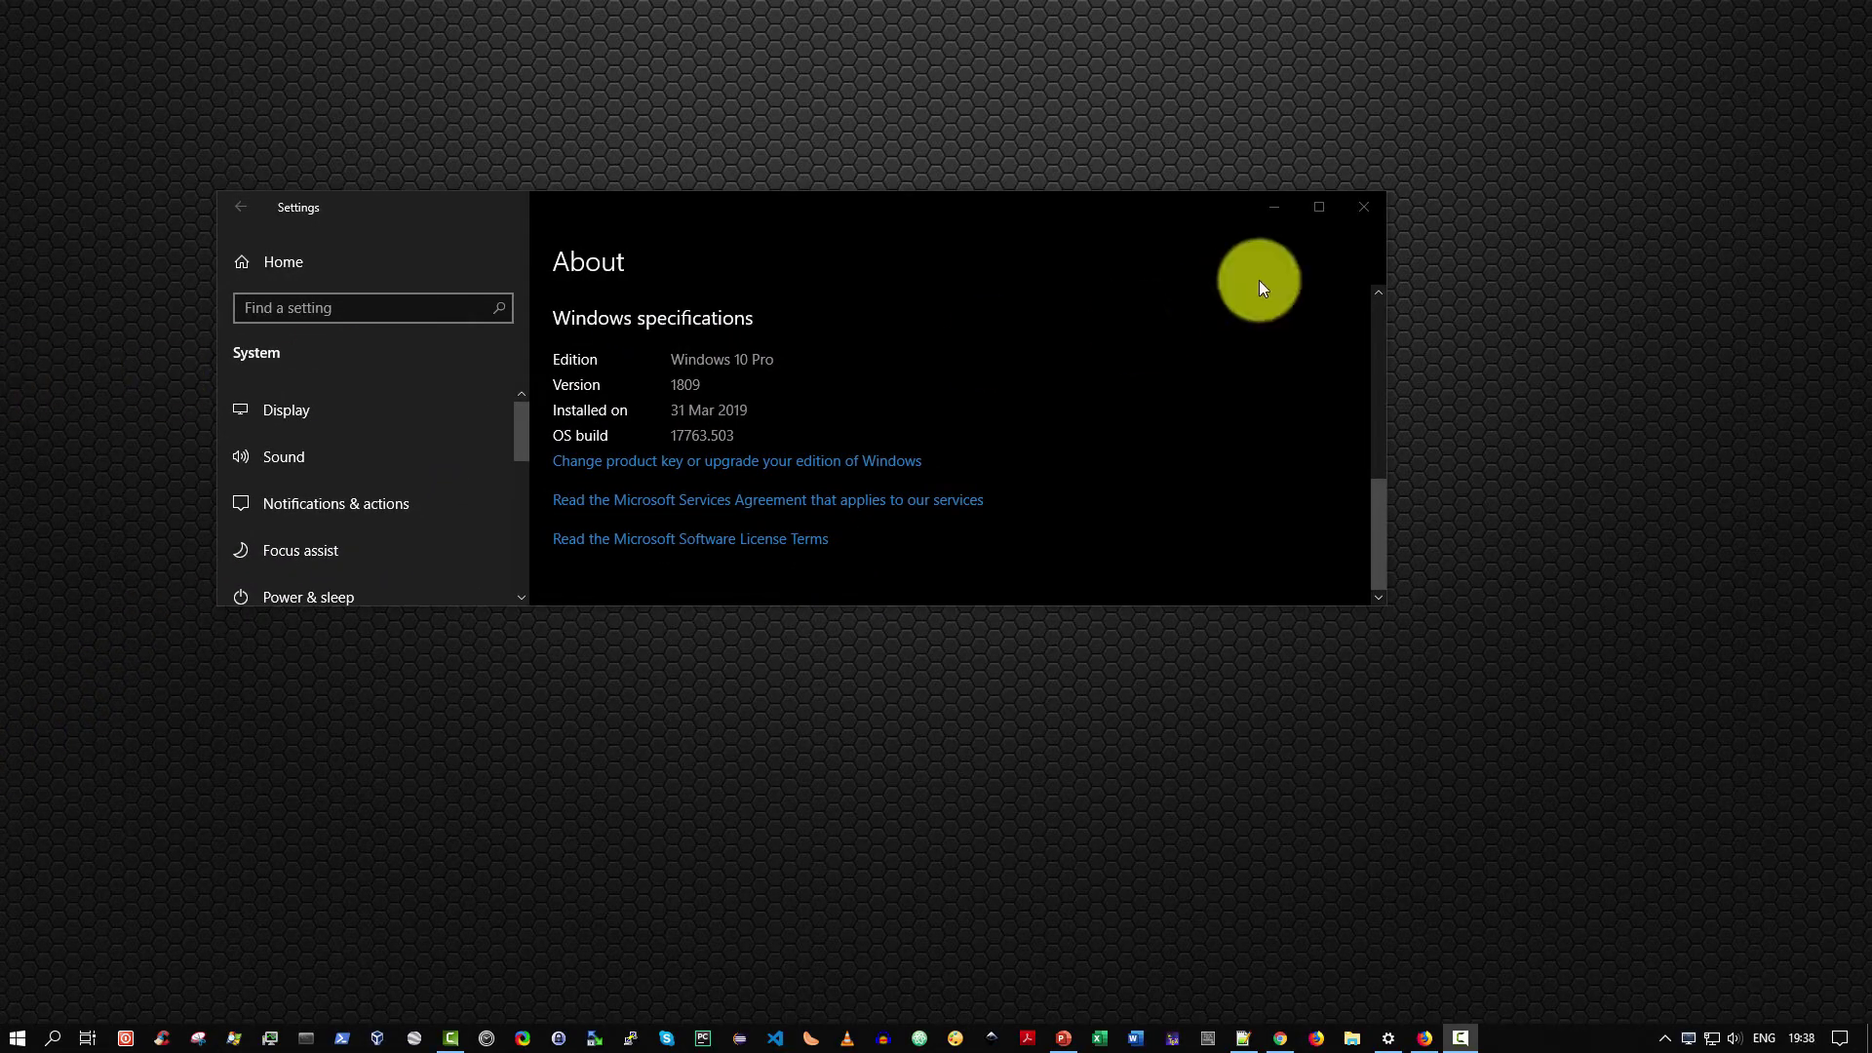
# Step: Minimize Settings and run cmd from the Win+R Run dialog to open Command Prompt
pyautogui.click(1277, 207)
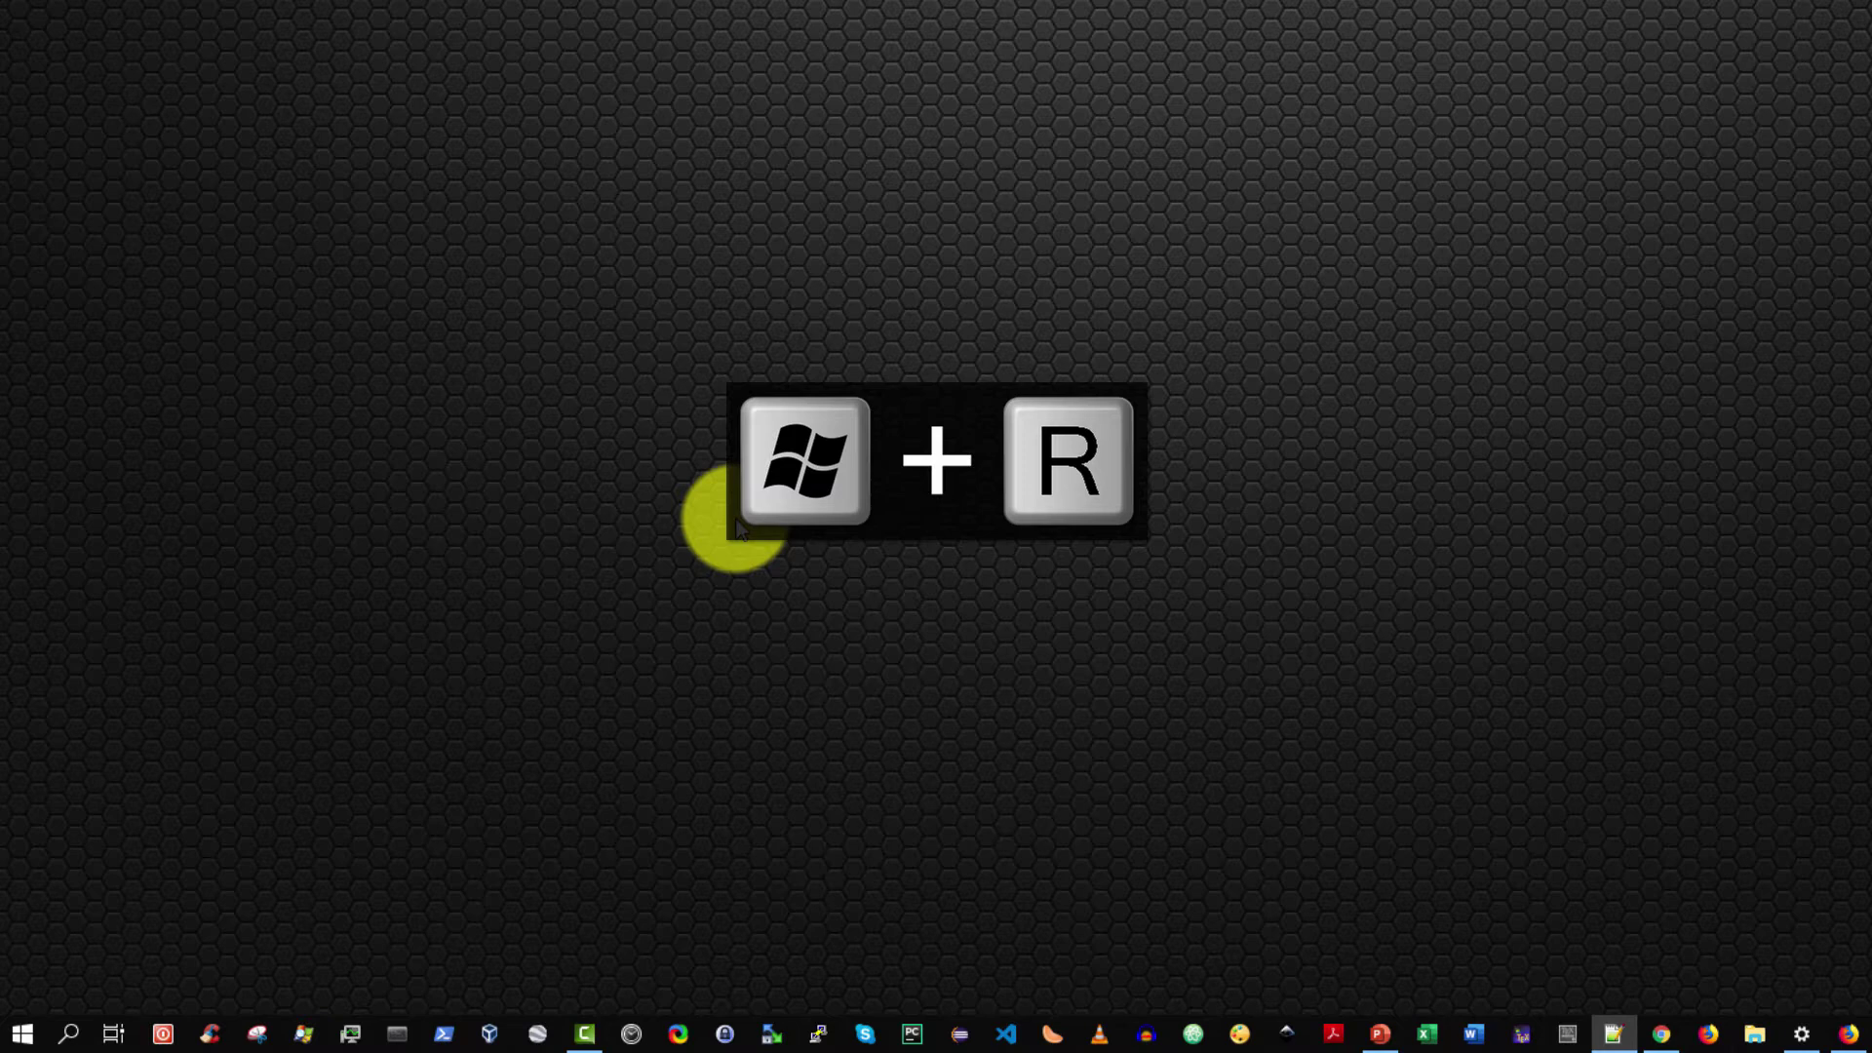
pyautogui.press('super+r')
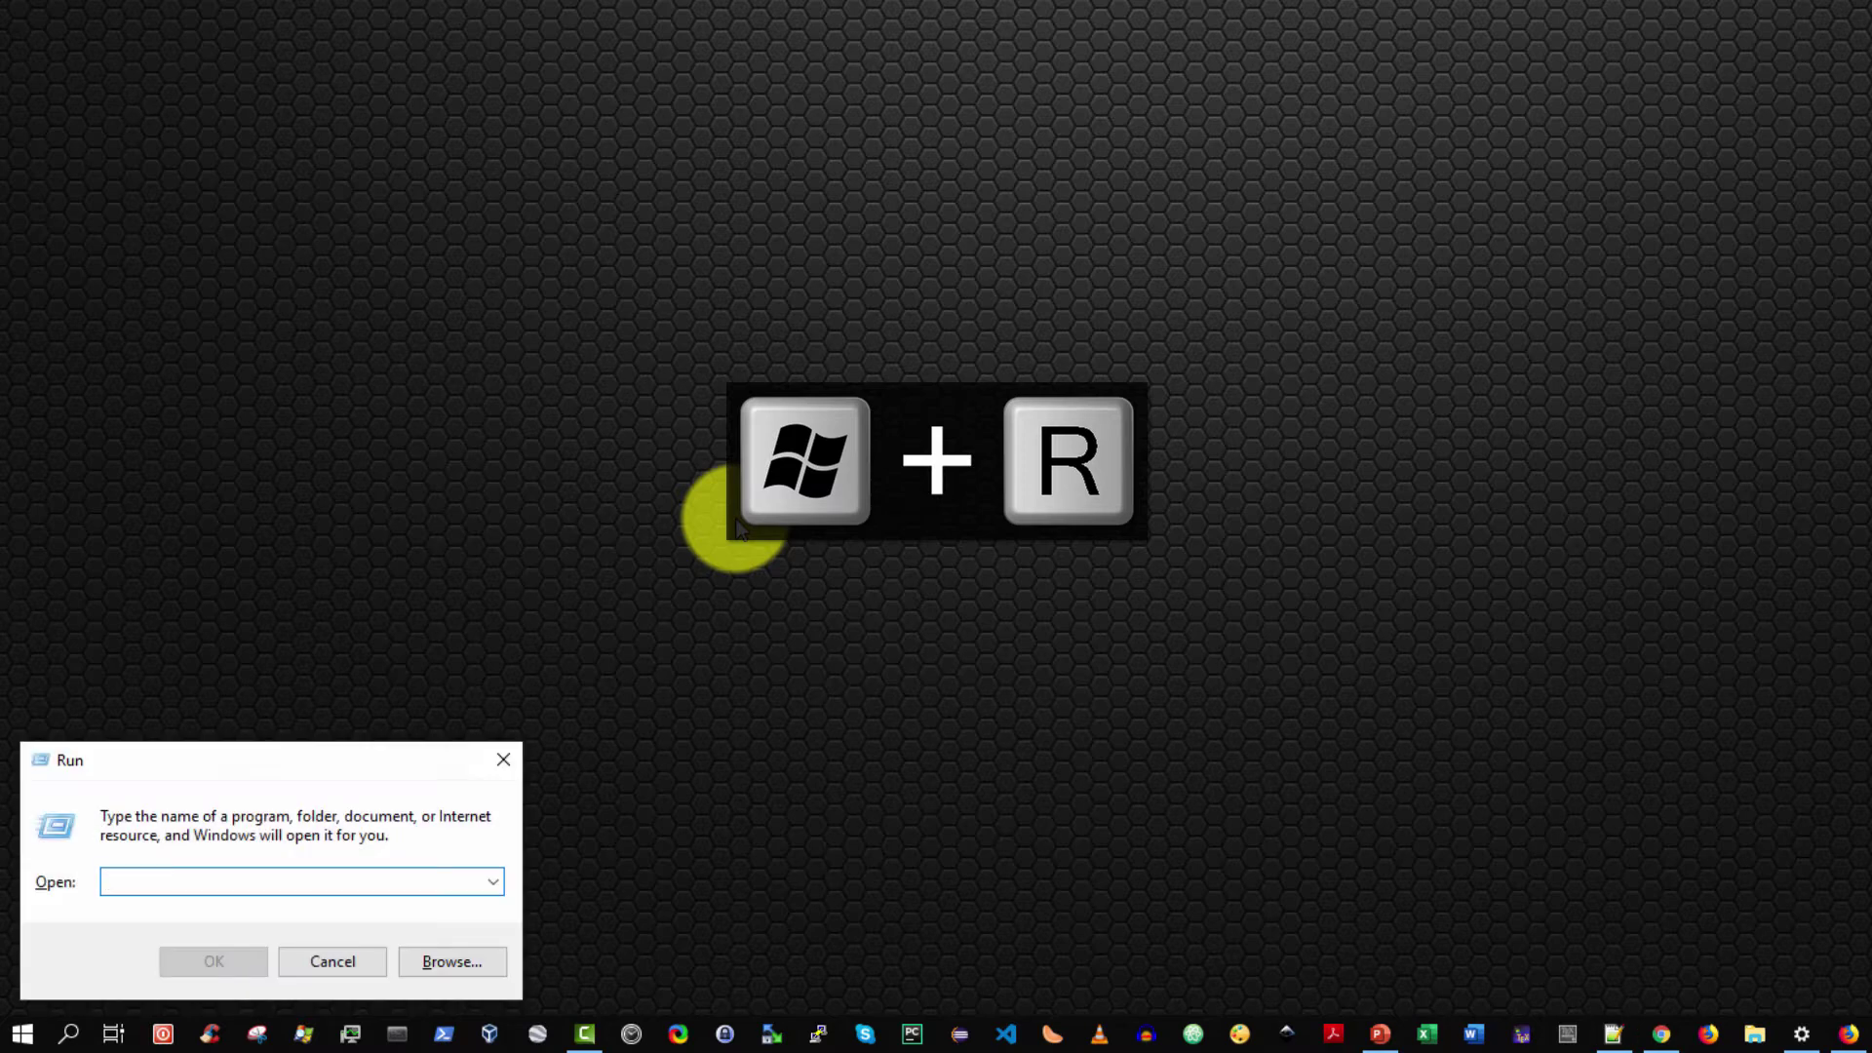
pyautogui.click(407, 886)
pyautogui.write('cmd')
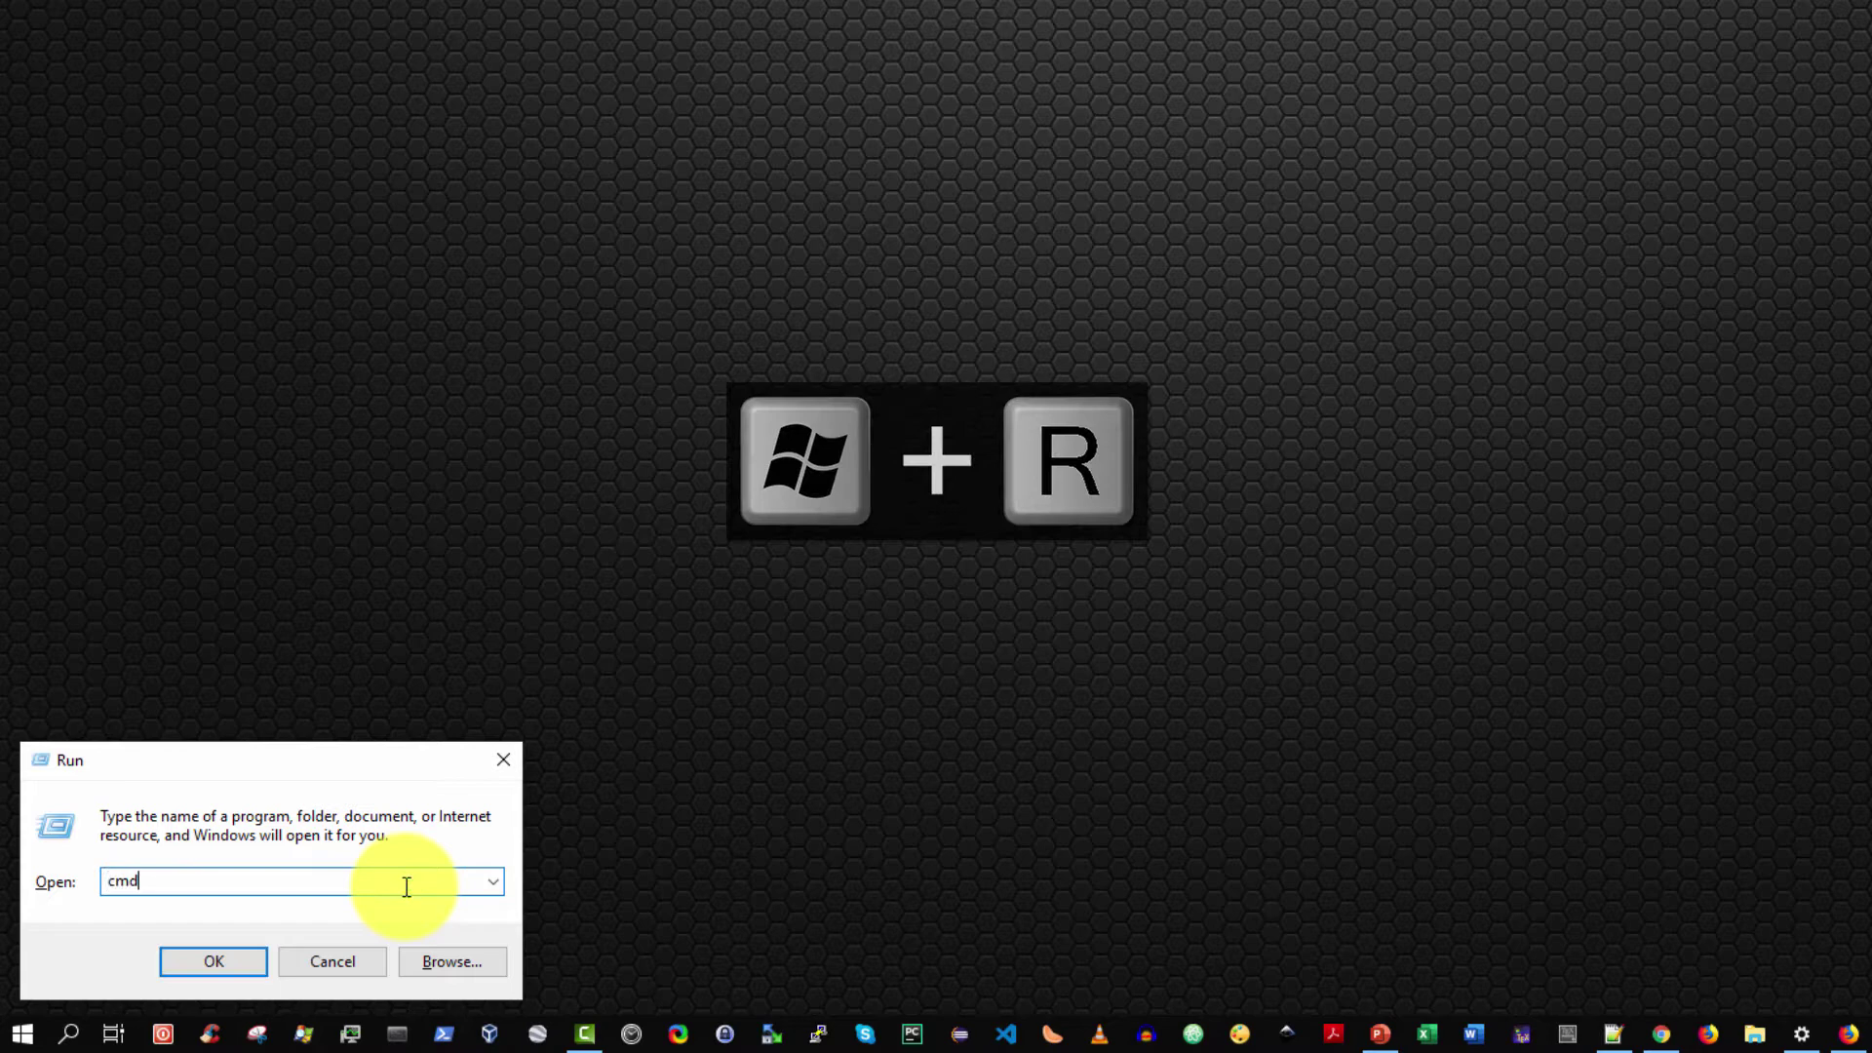
pyautogui.hotkey('ctrl', 'a')
pyautogui.press('Return')
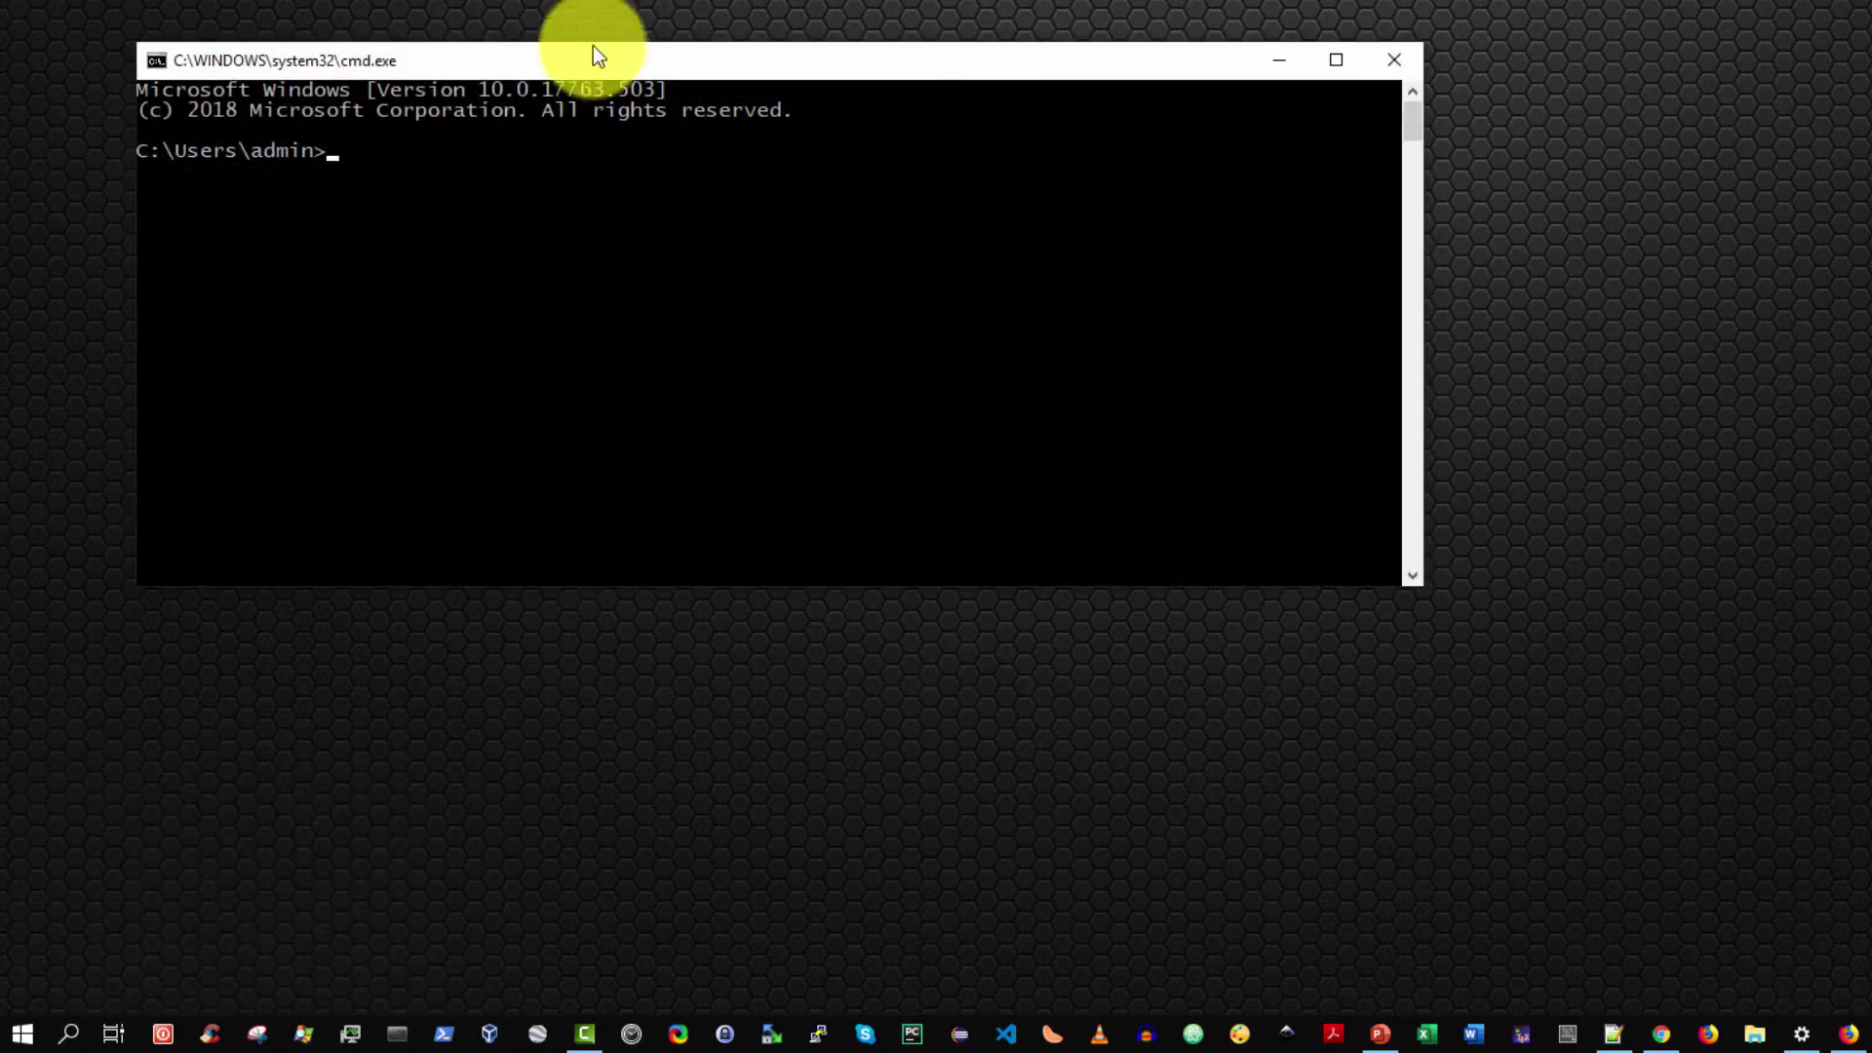
pyautogui.click(10, 673)
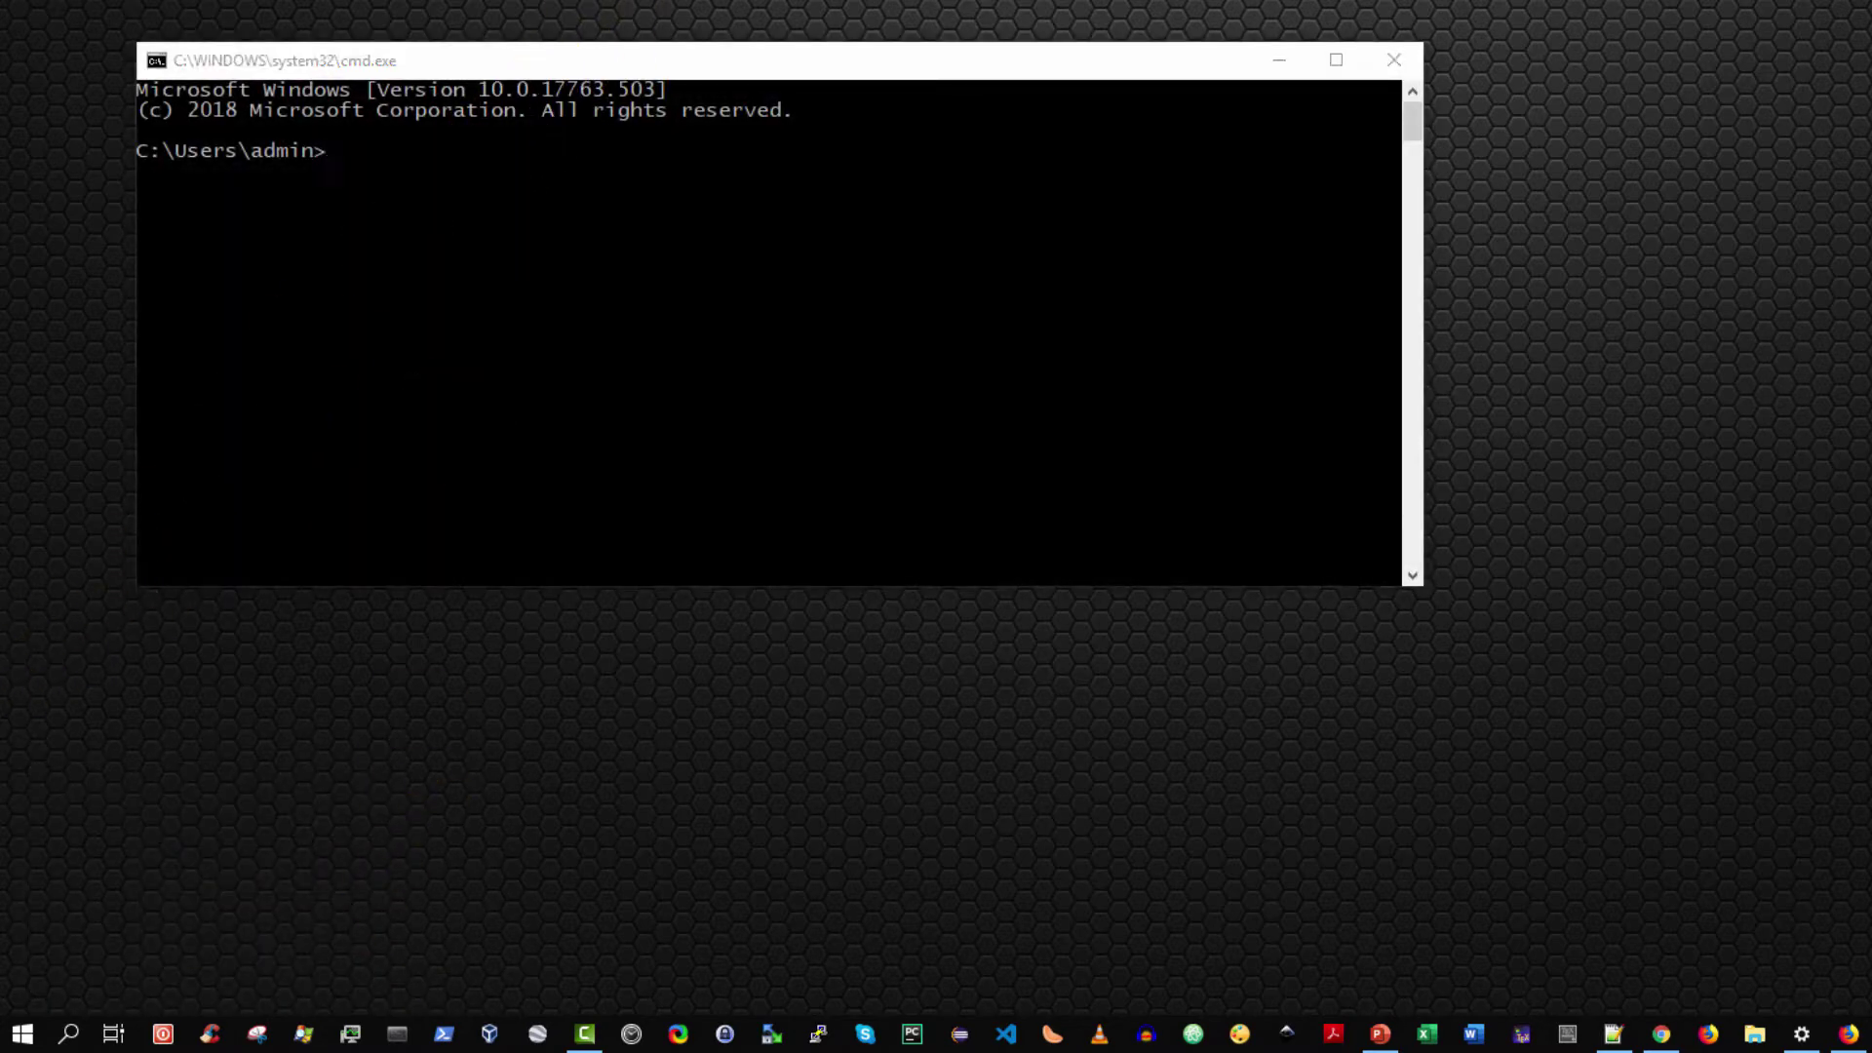
# Step: Close the console, then launch Command Prompt from a Windows Search for cmd and close it
pyautogui.click(1396, 61)
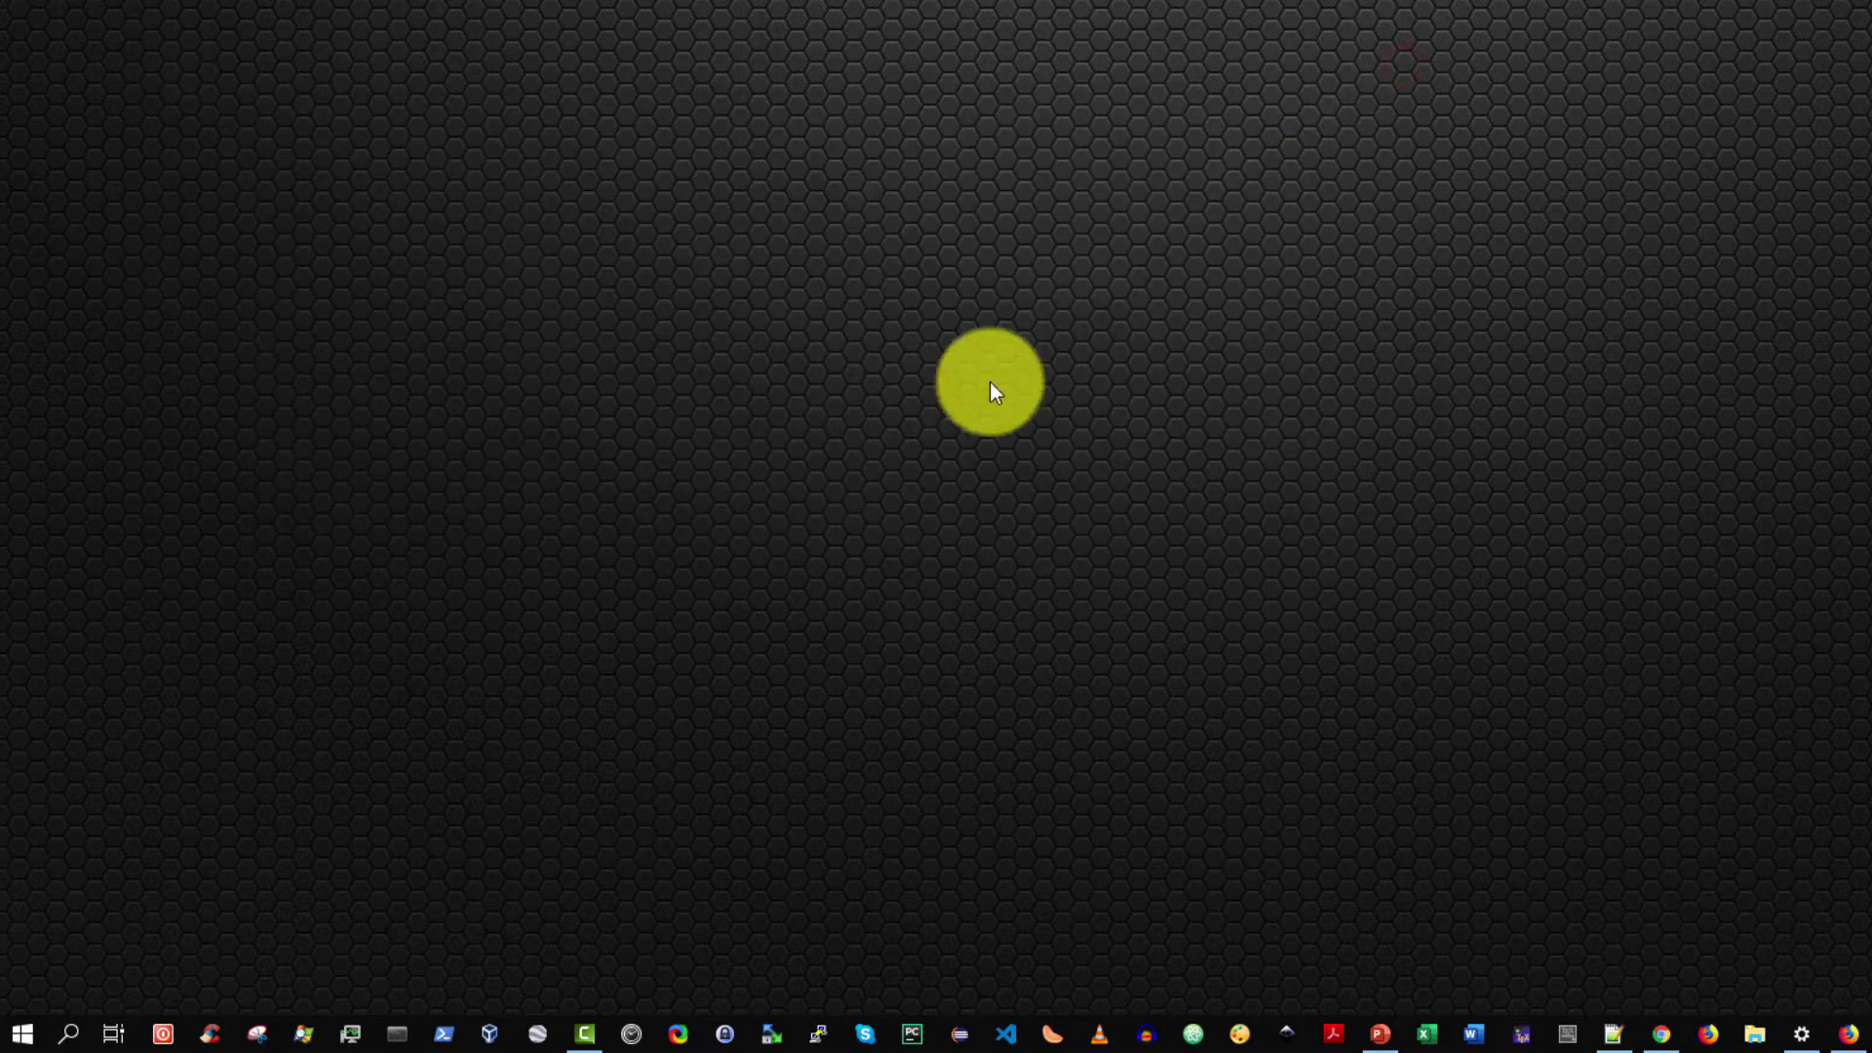
pyautogui.click(70, 1033)
pyautogui.write('c')
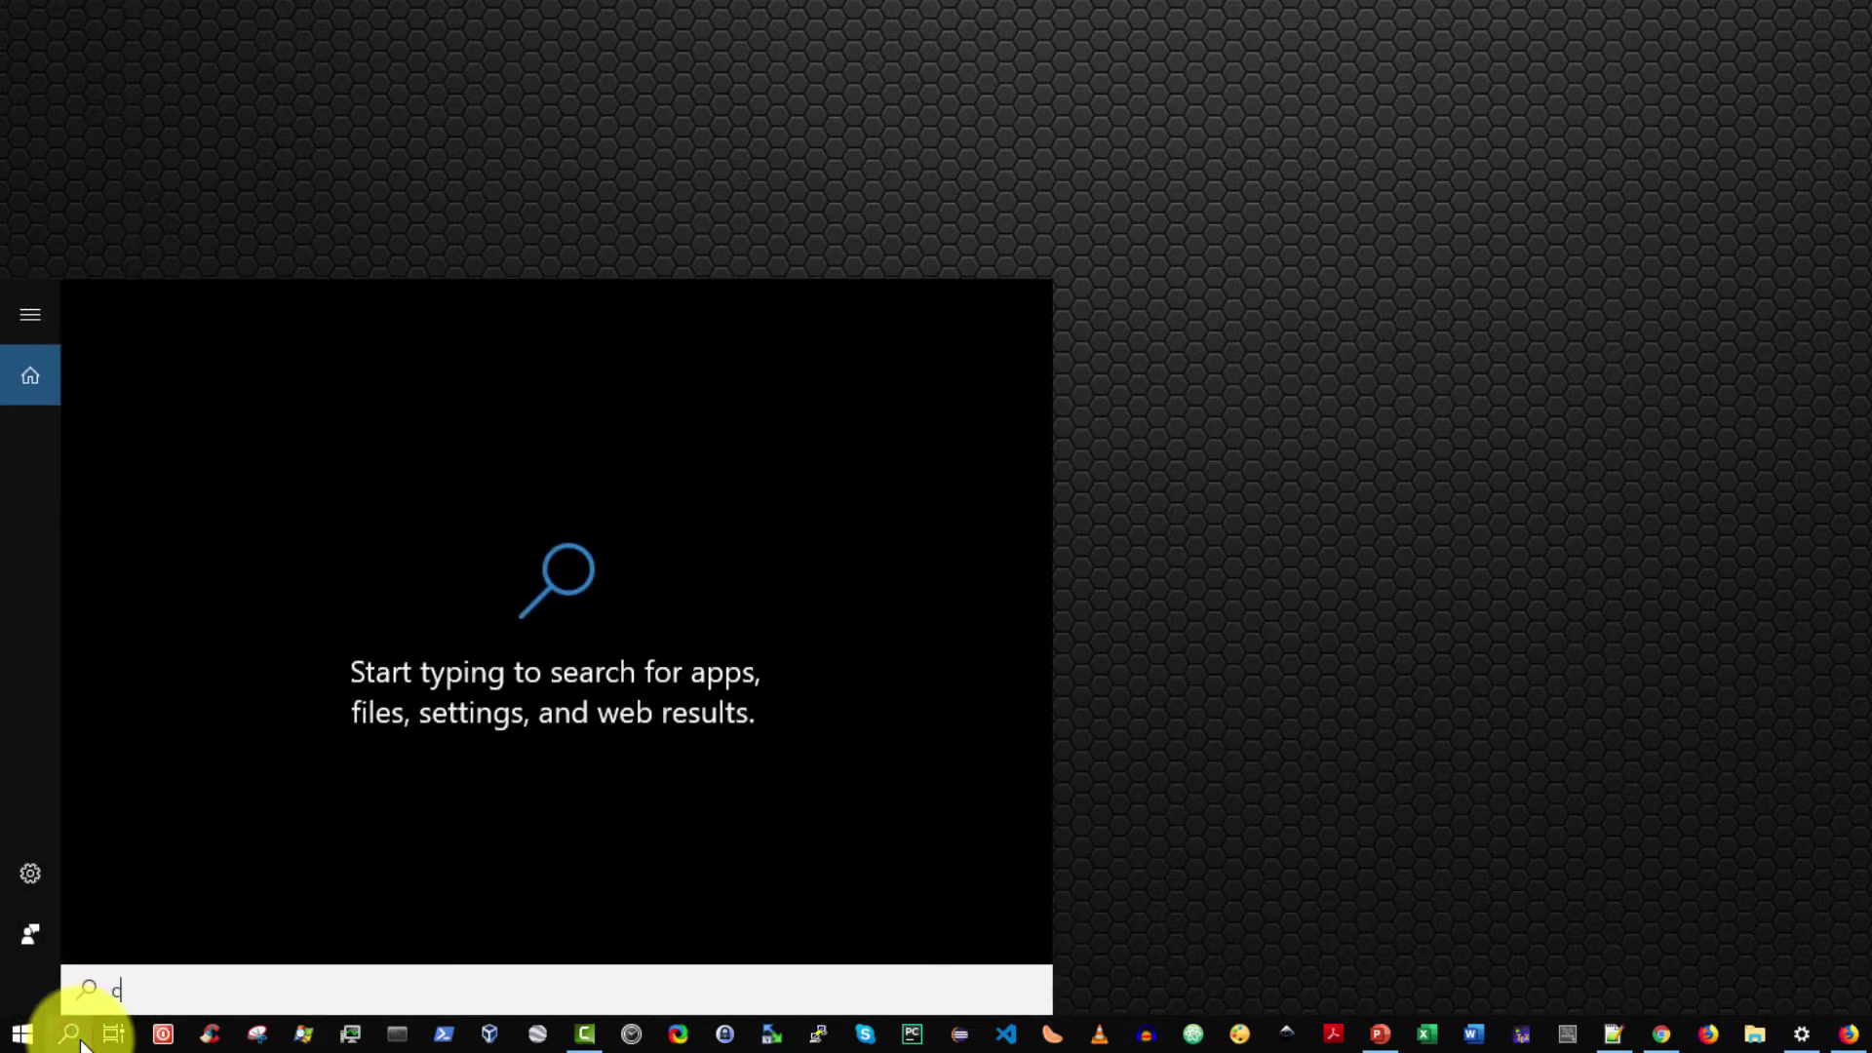
pyautogui.write('md')
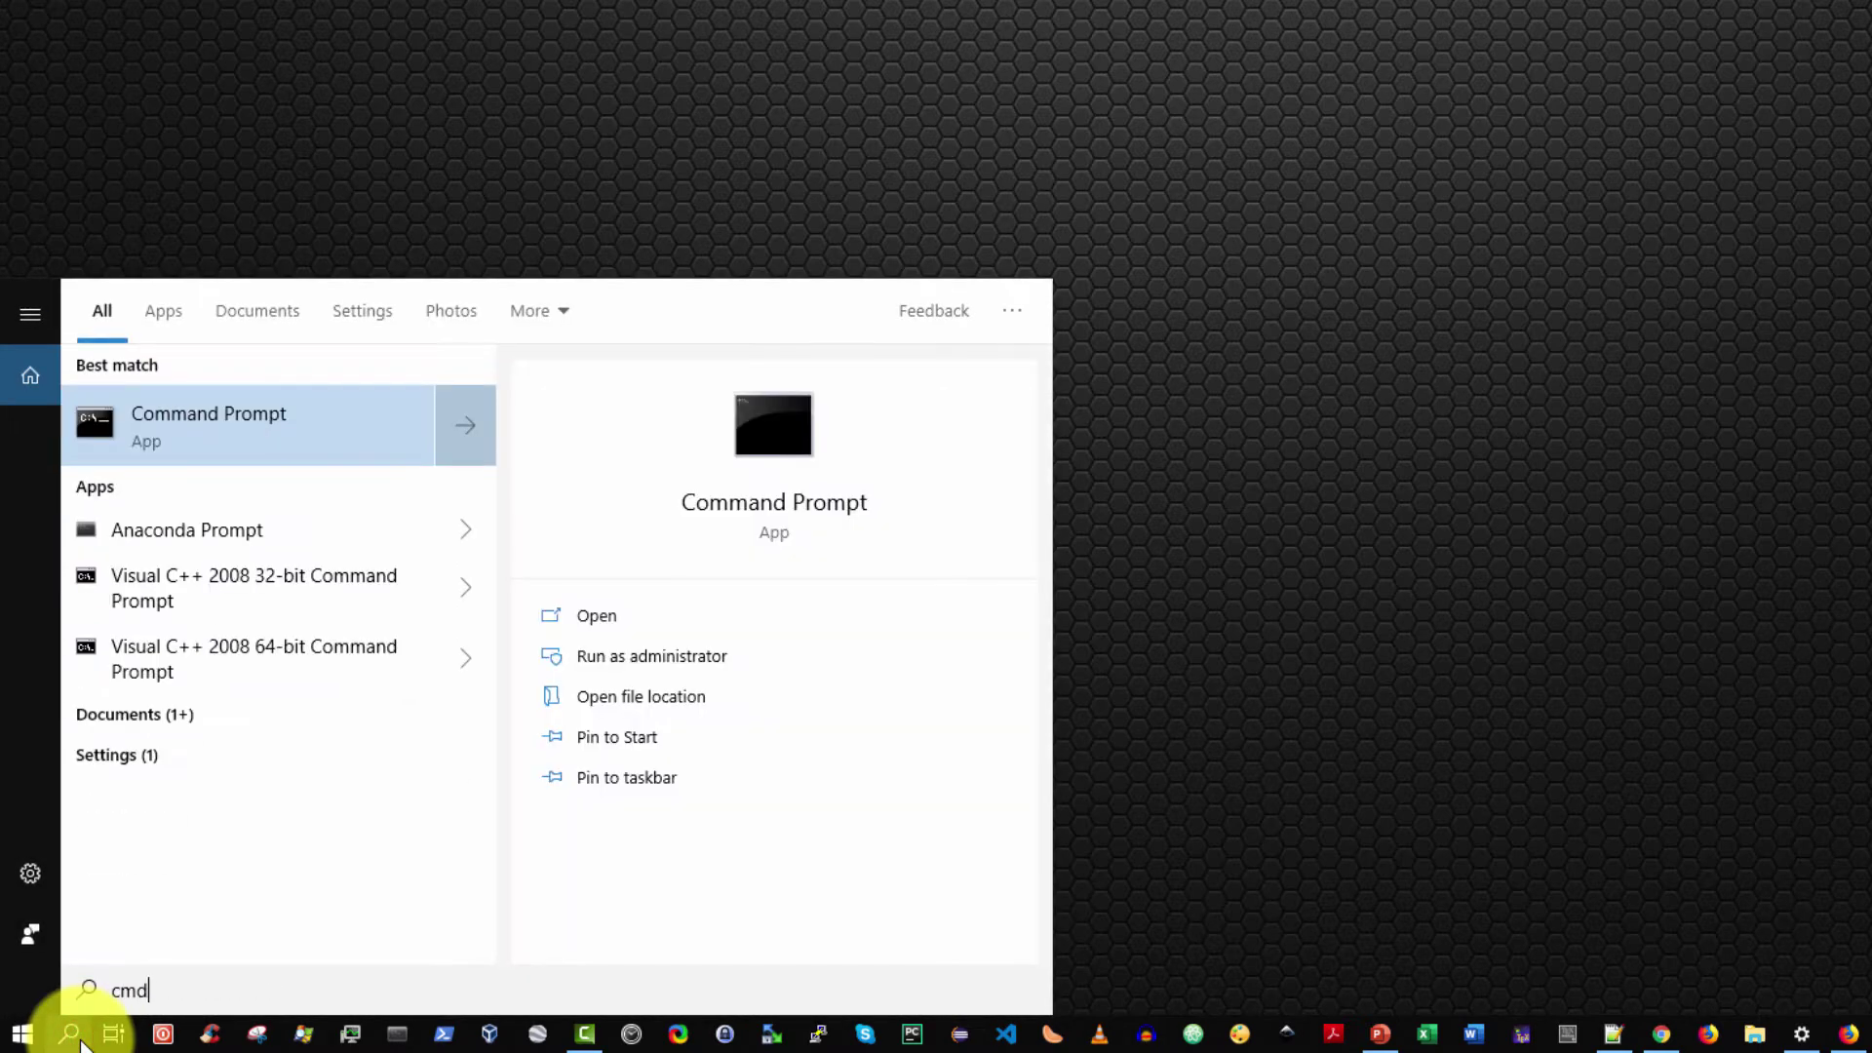
pyautogui.click(246, 429)
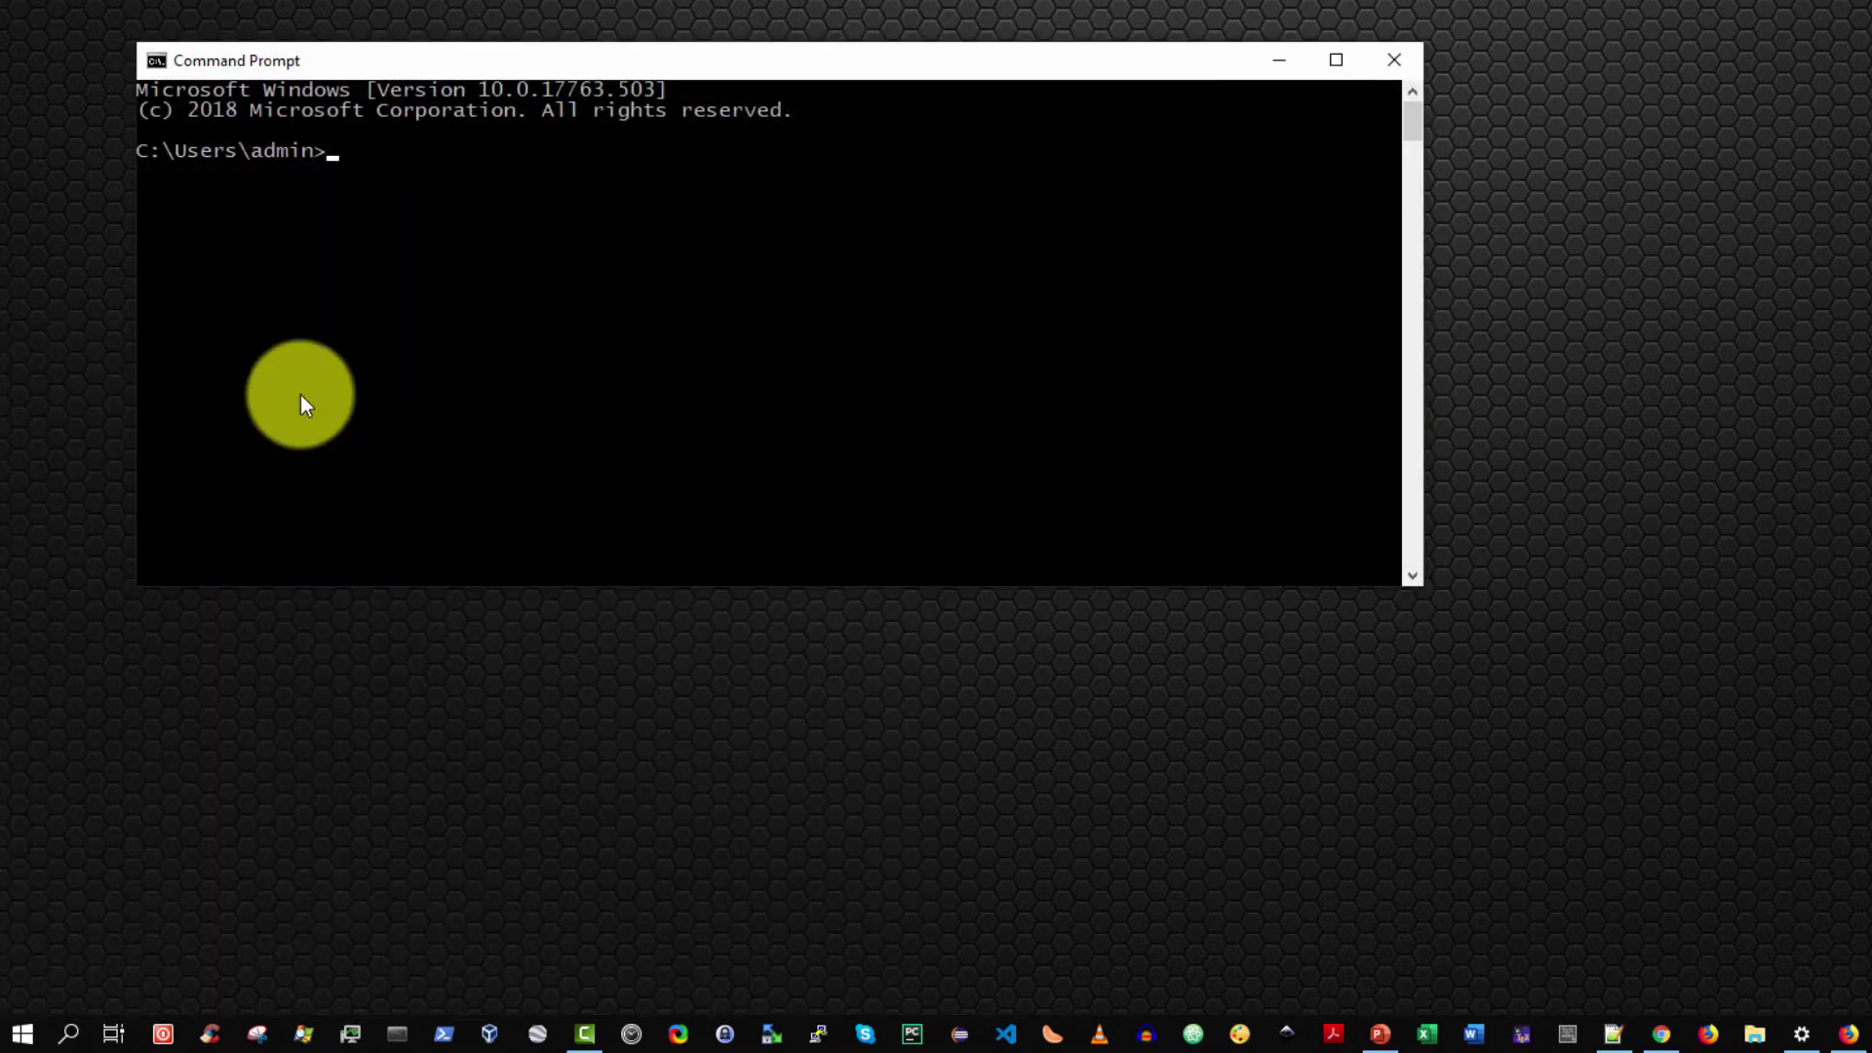
pyautogui.click(1404, 62)
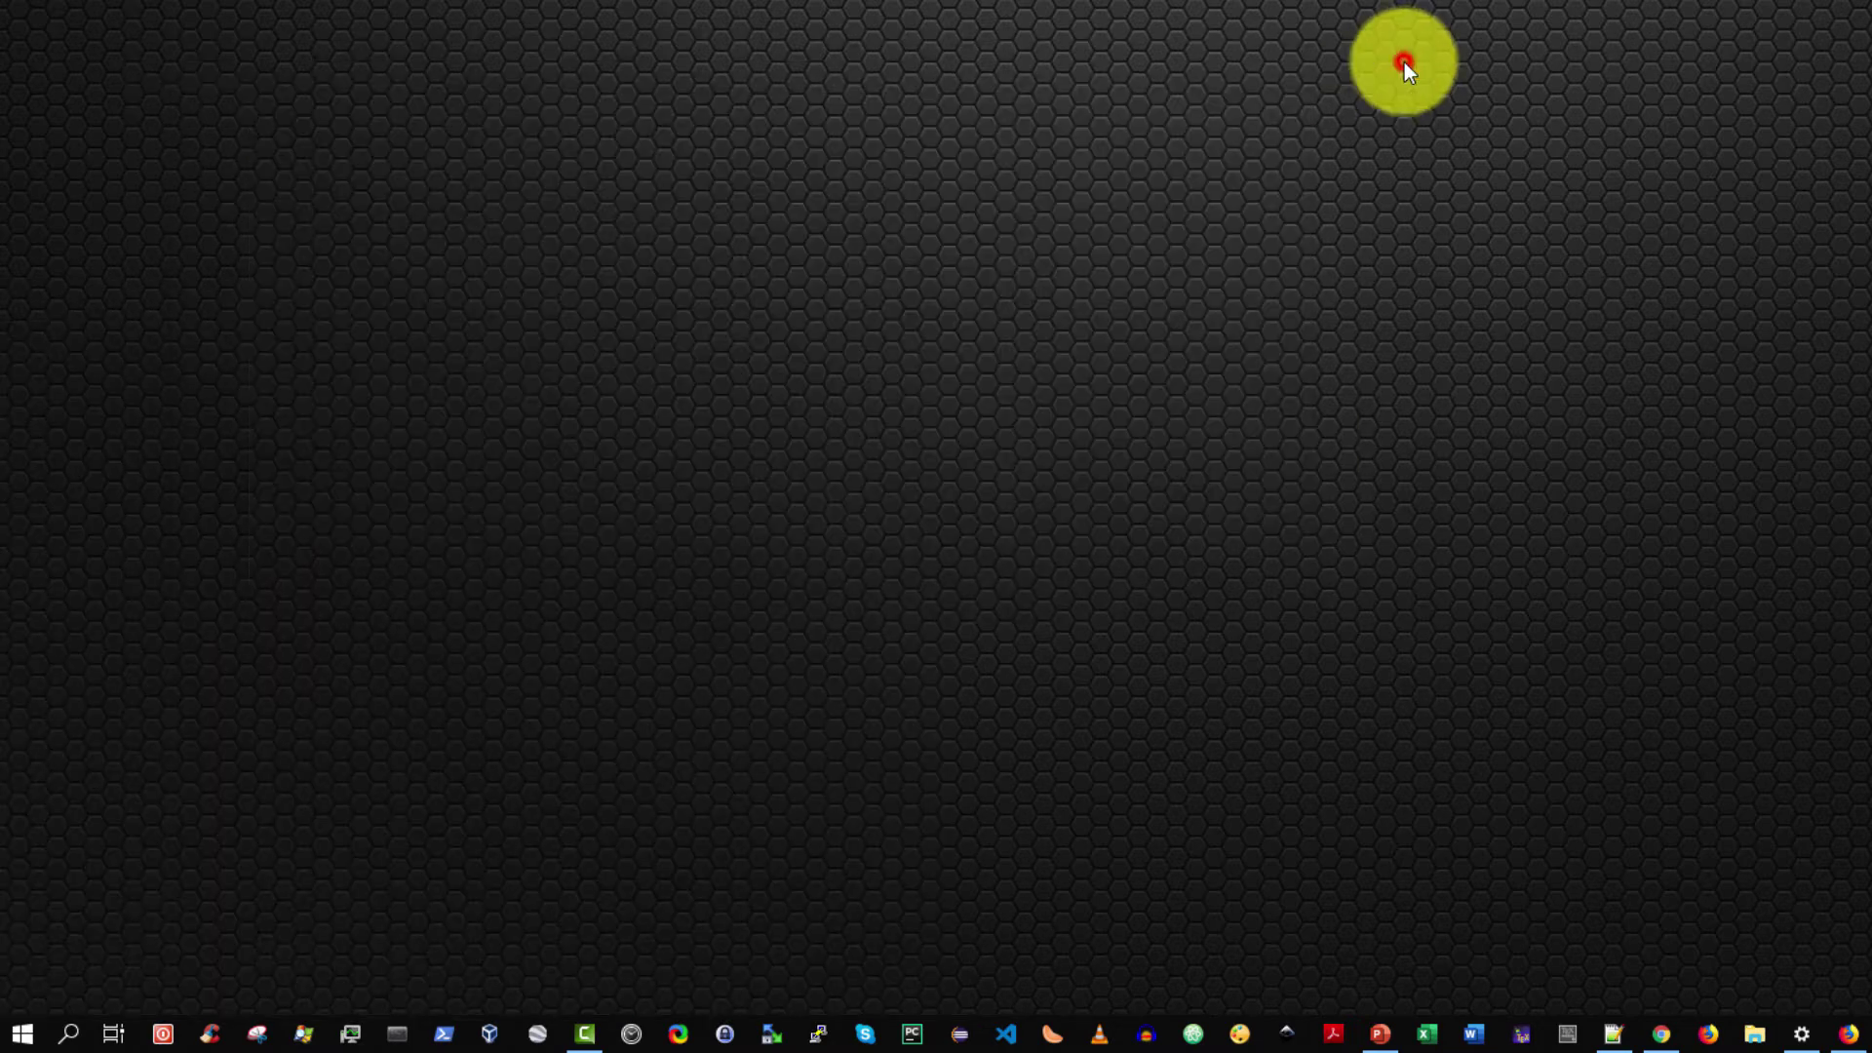
# Step: Search for cmd again and dismiss the results without launching anything
pyautogui.click(72, 1036)
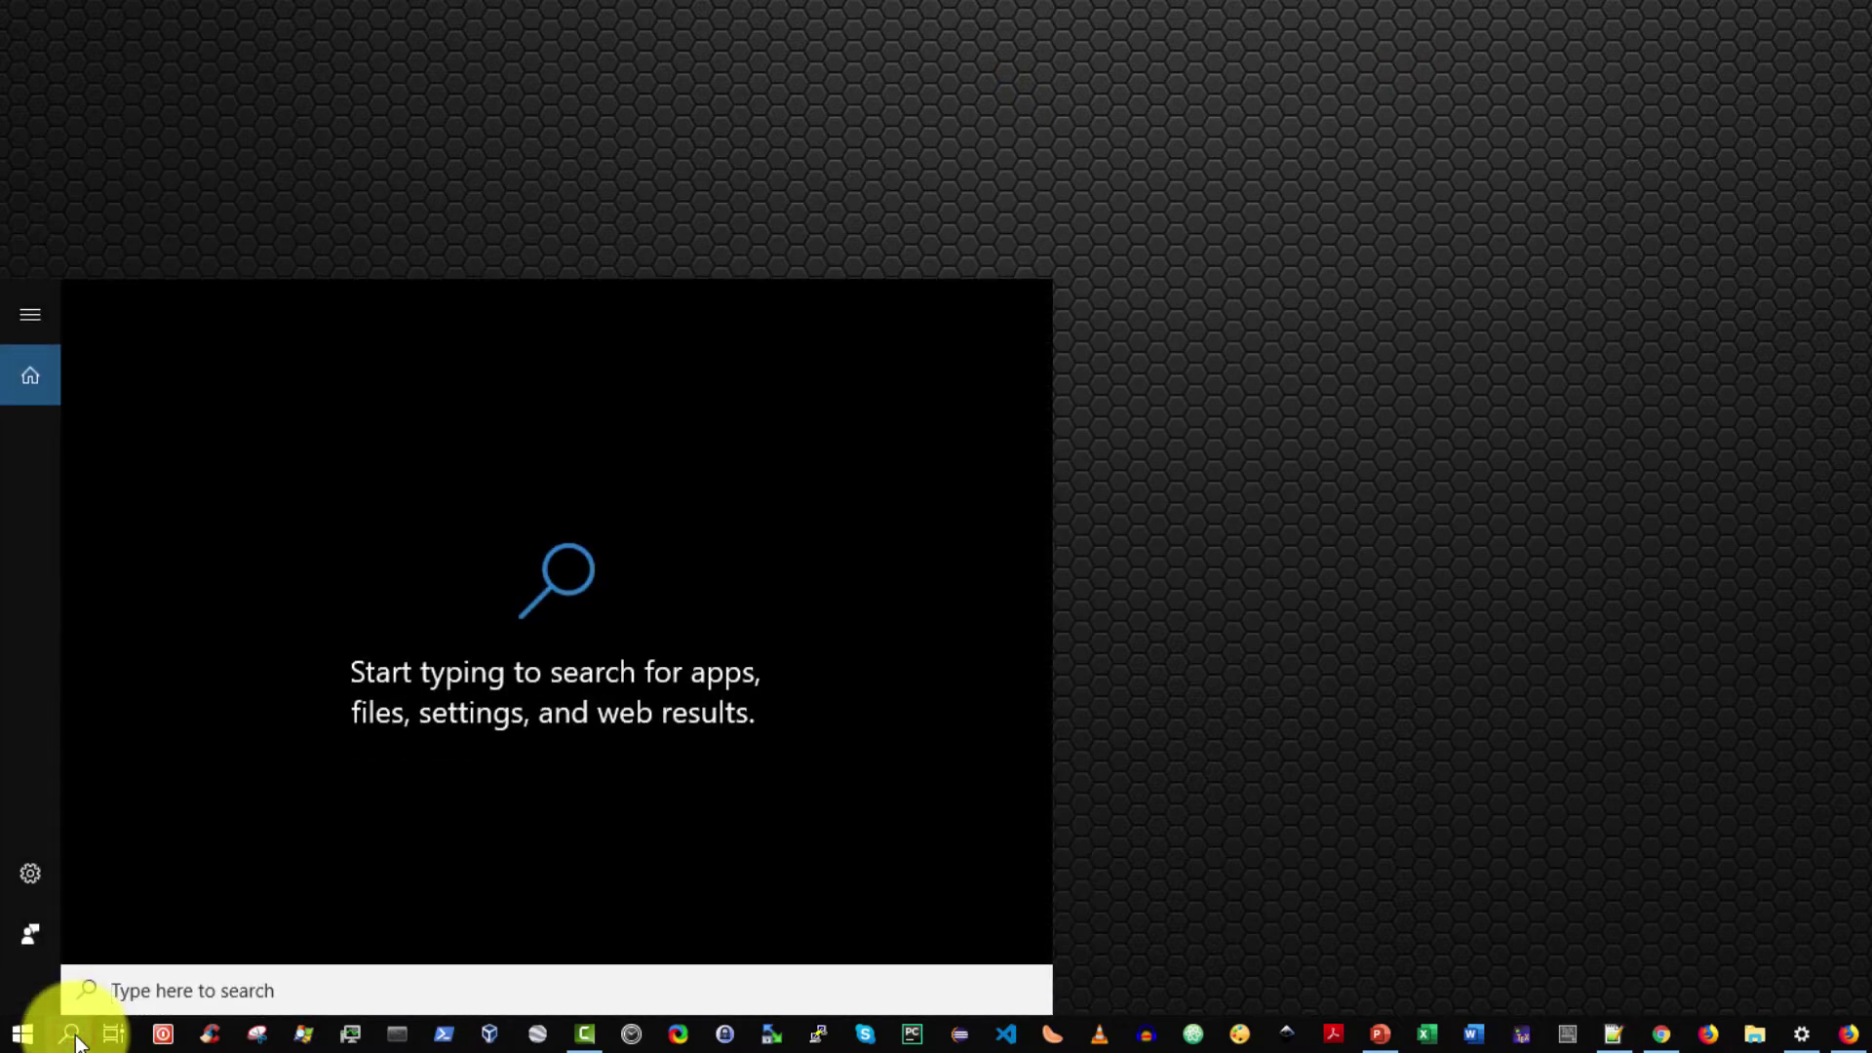
pyautogui.write('cmd')
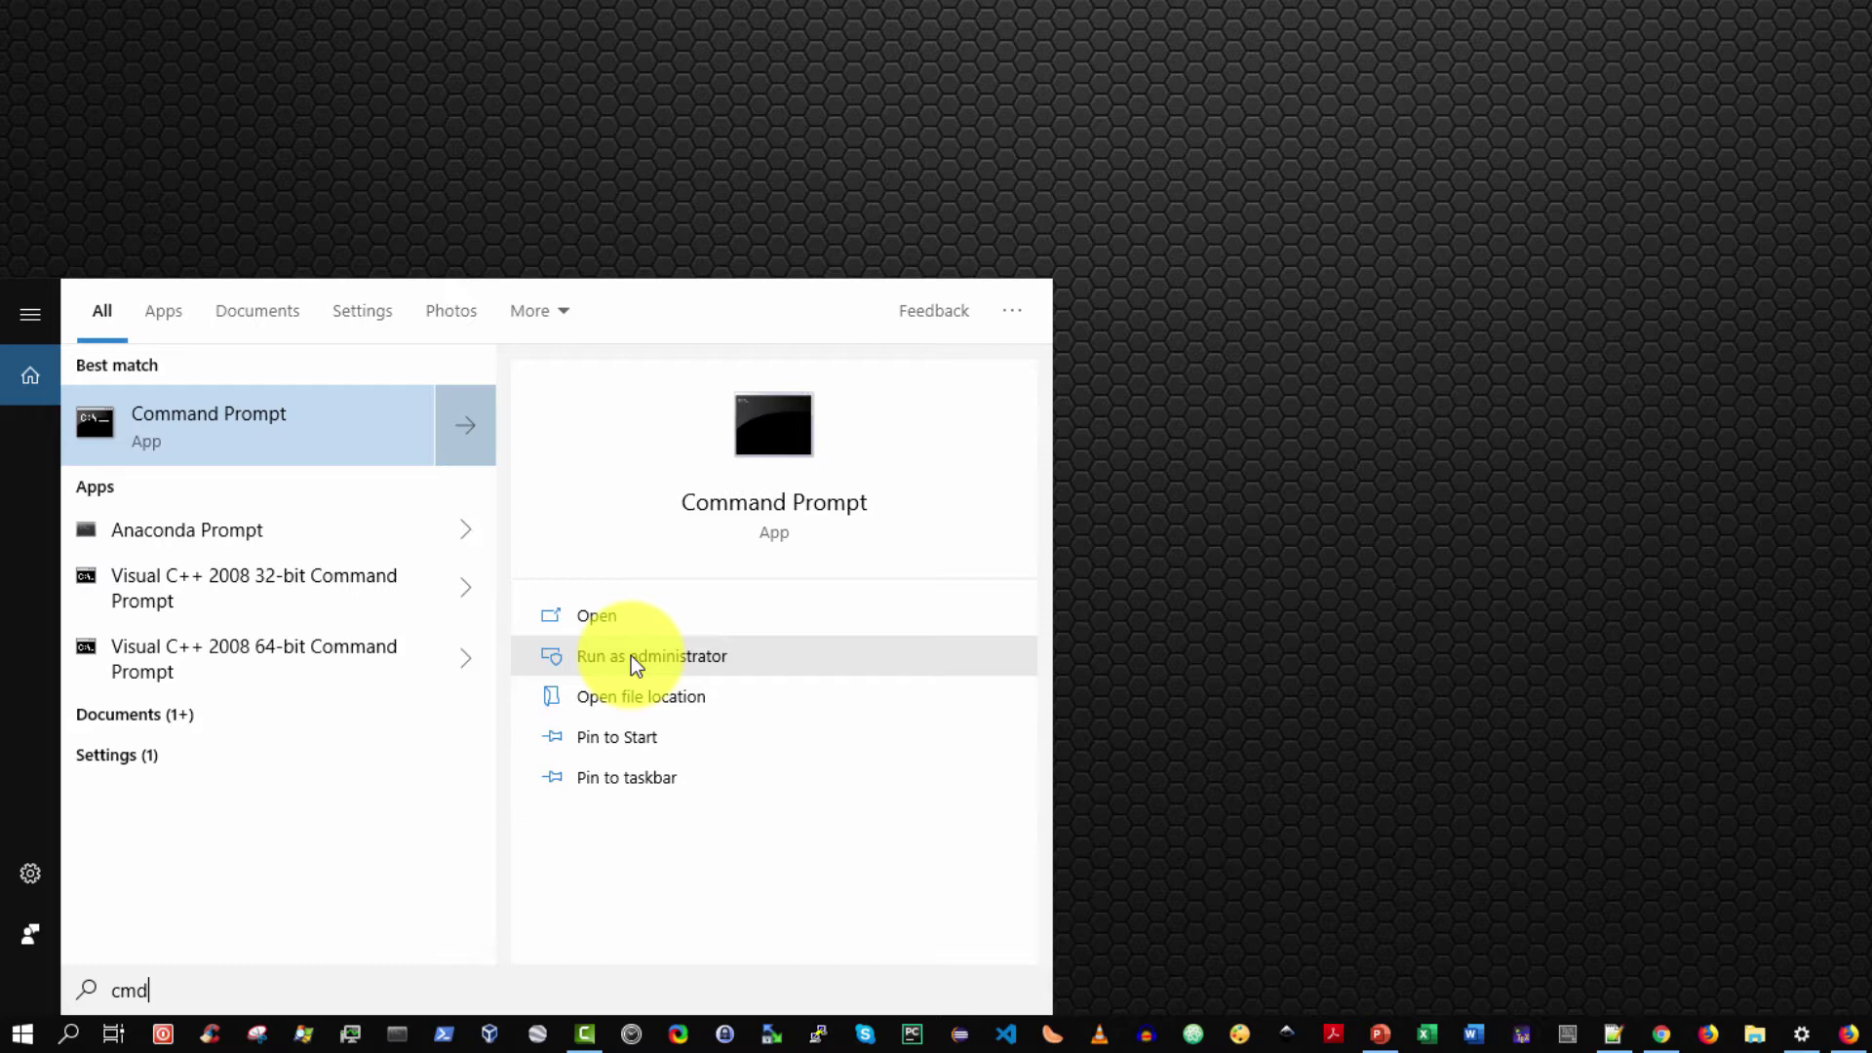
pyautogui.click(1334, 576)
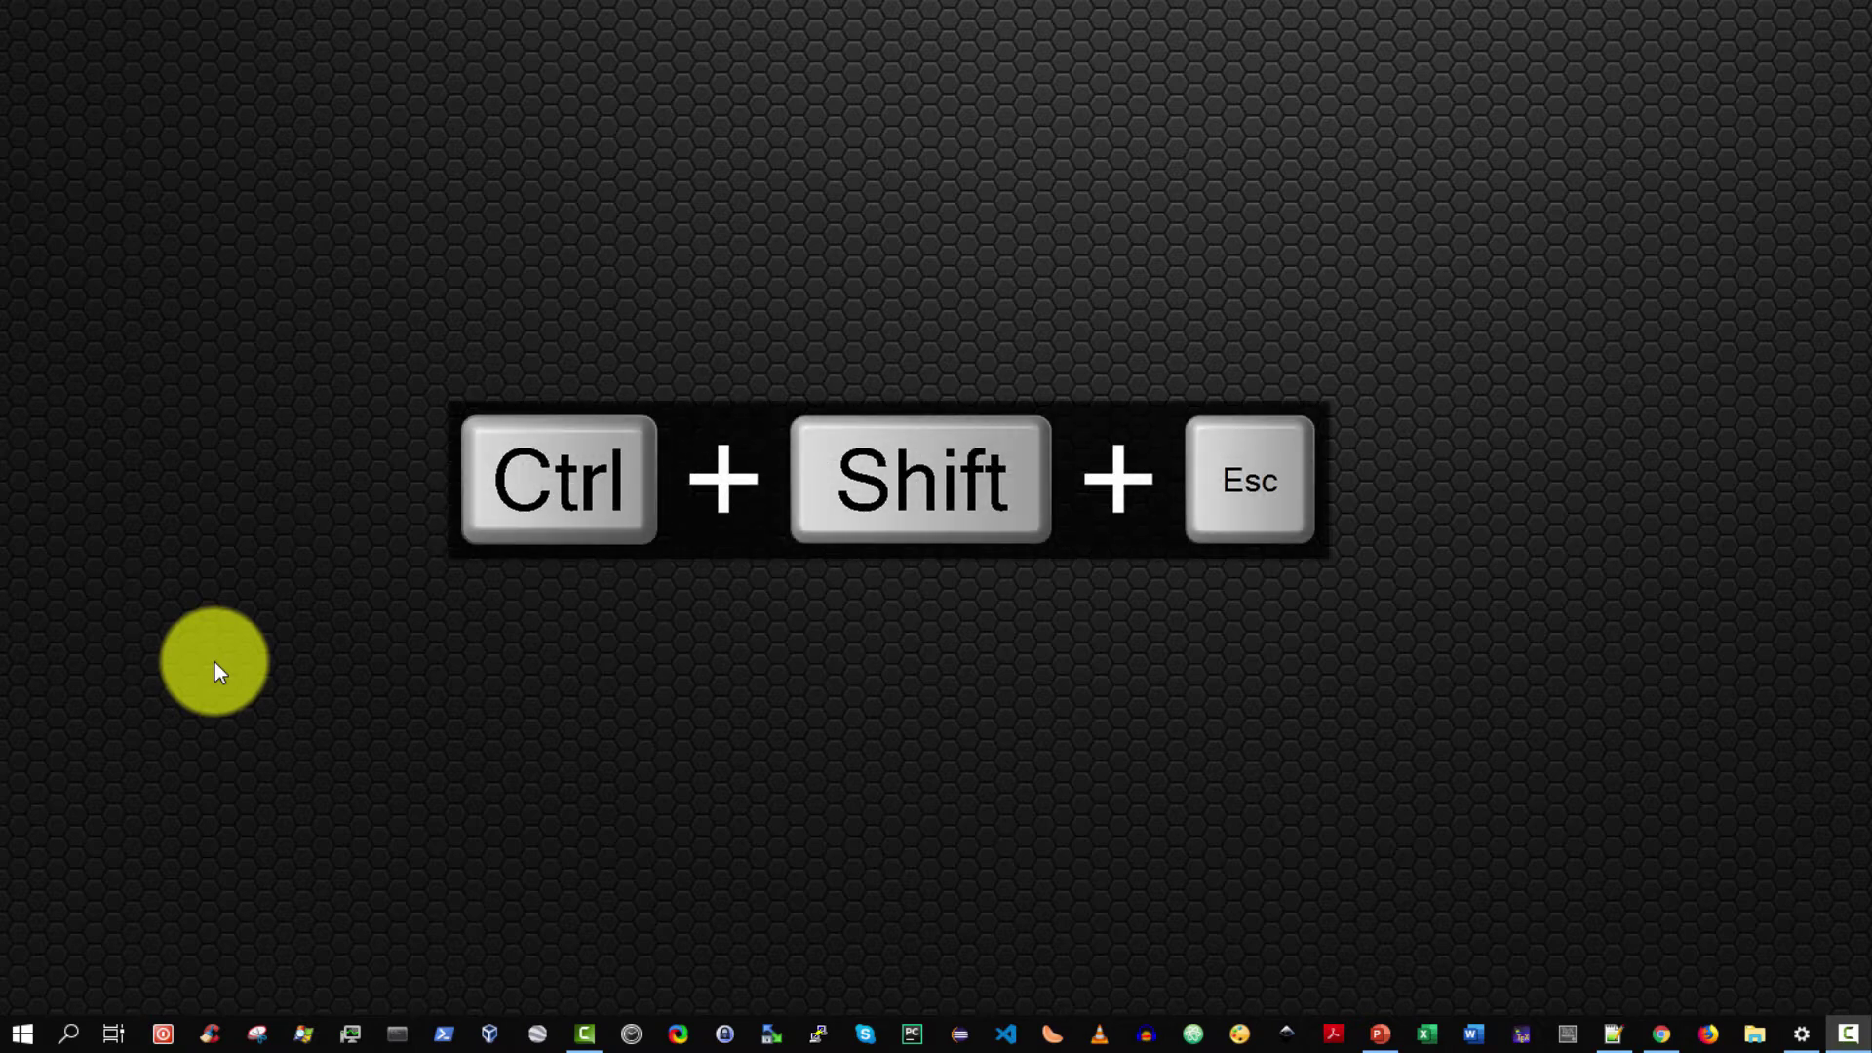
# Step: Open Task Manager in detailed view and run cmd as a new task from the File menu
pyautogui.hotkey('ctrl', 'shift', 'Escape')
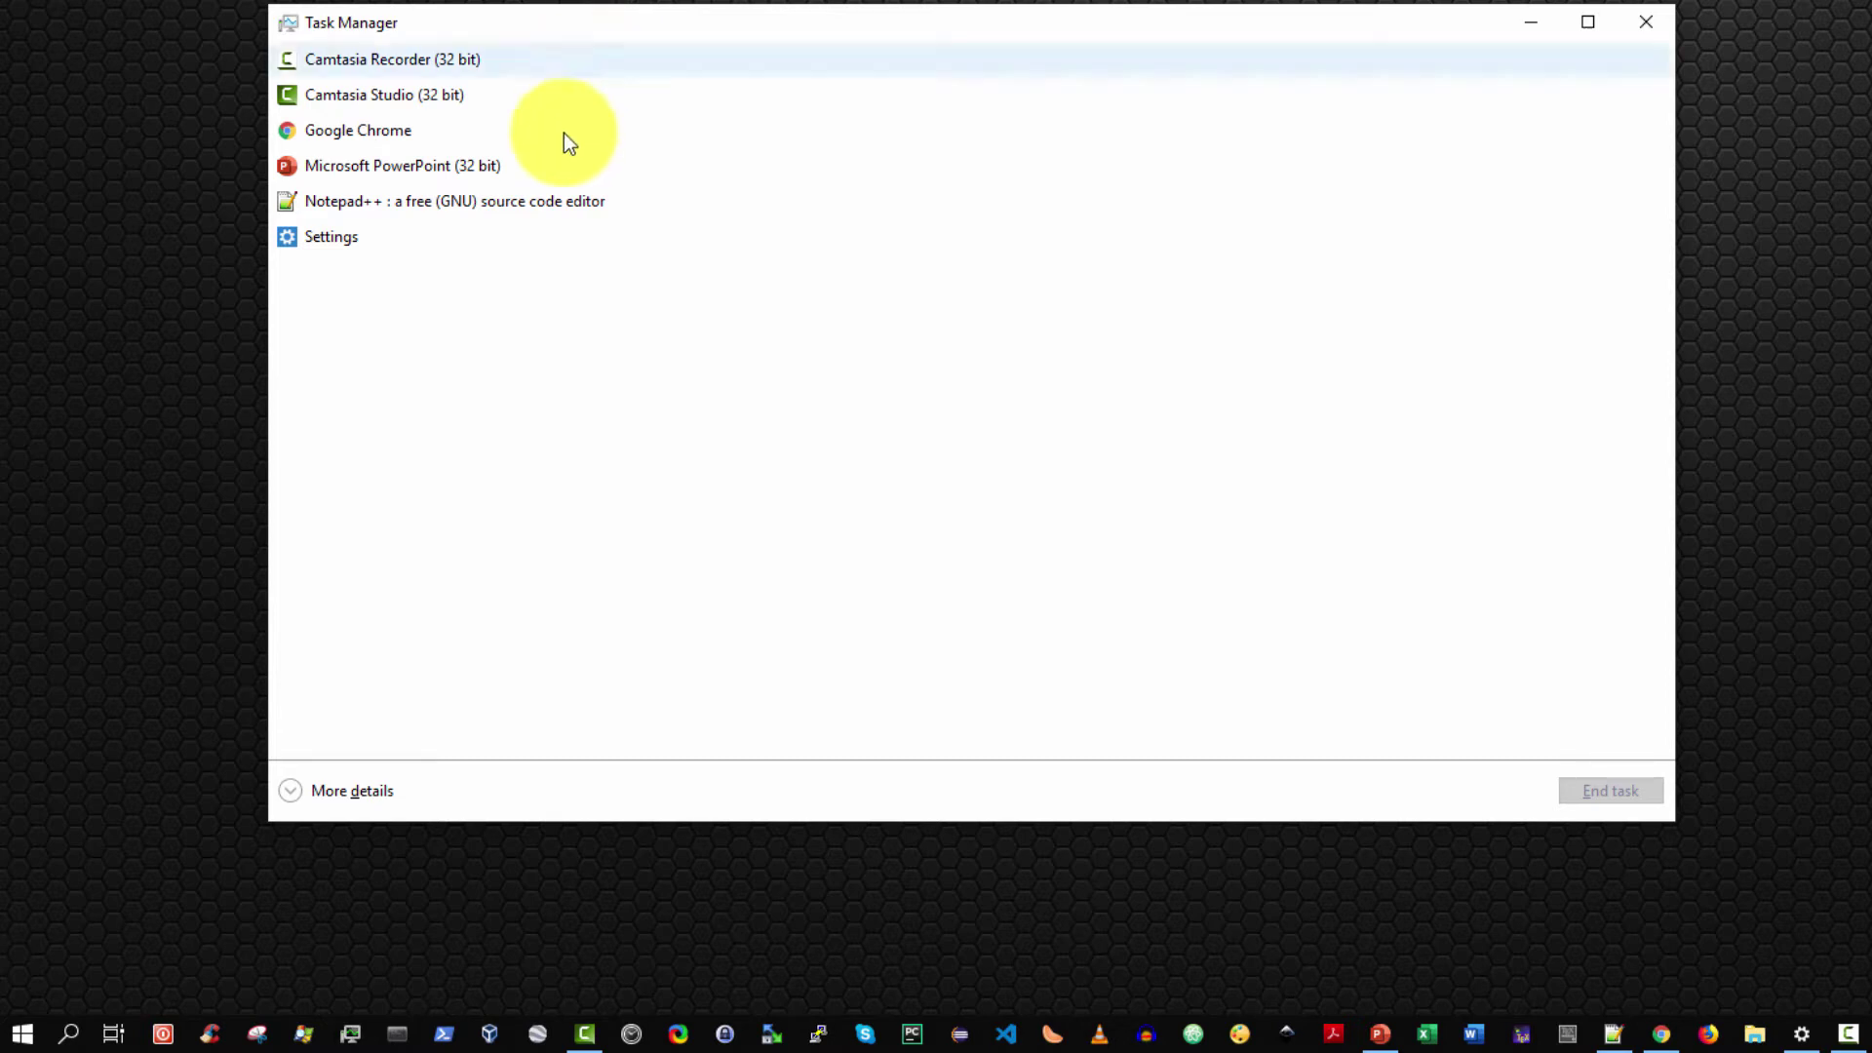
pyautogui.click(355, 791)
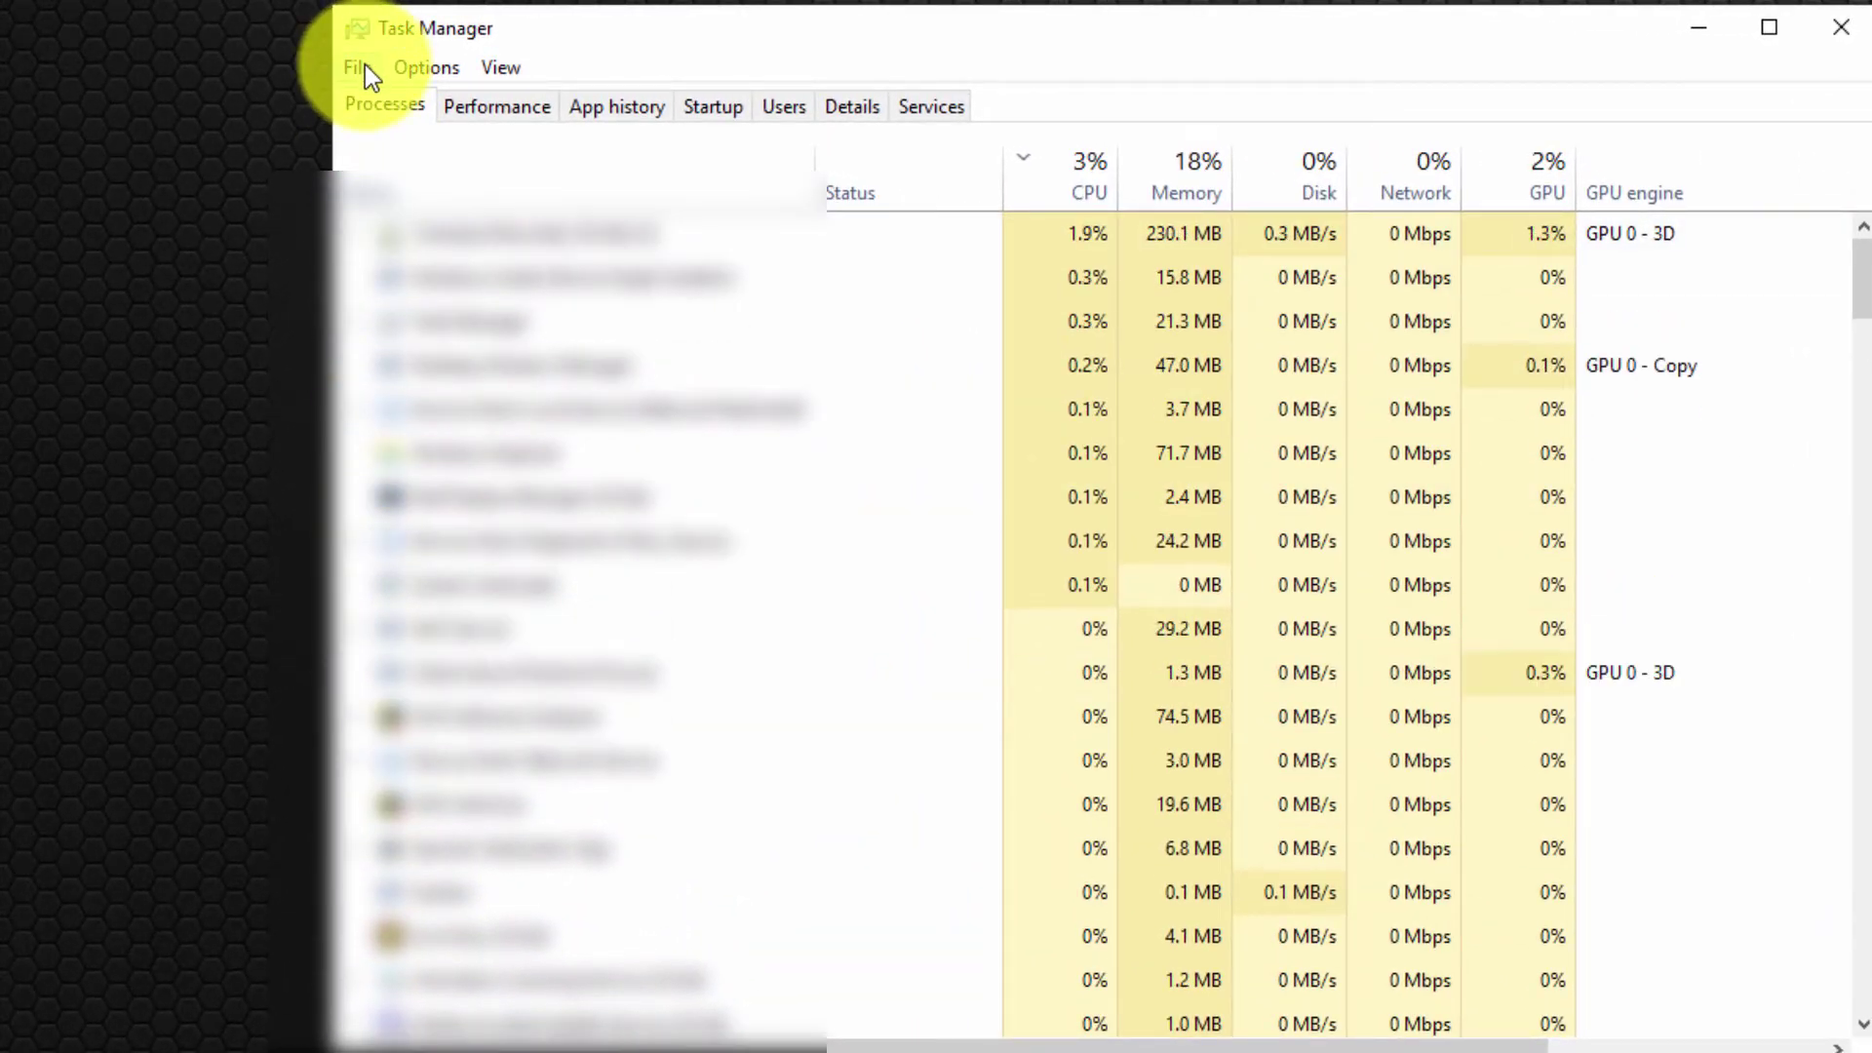
pyautogui.click(365, 64)
pyautogui.moveTo(426, 67)
pyautogui.moveTo(358, 67)
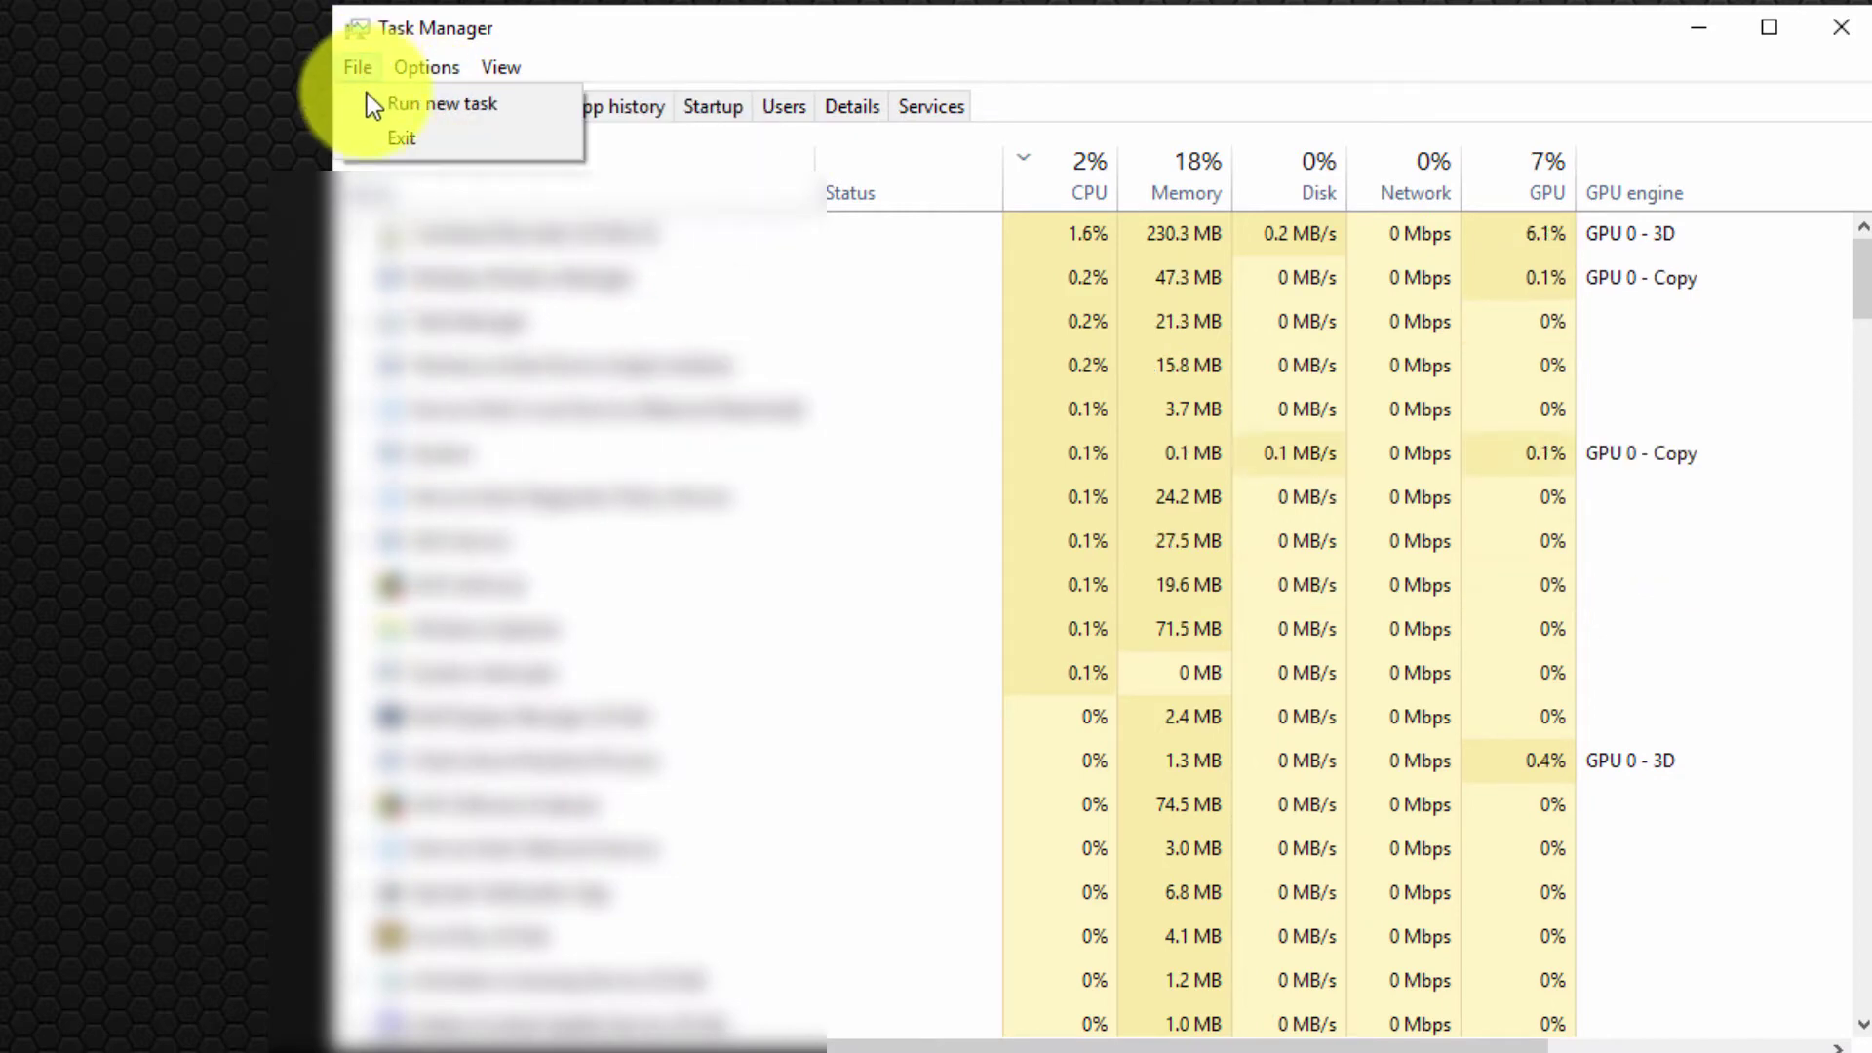
pyautogui.click(373, 103)
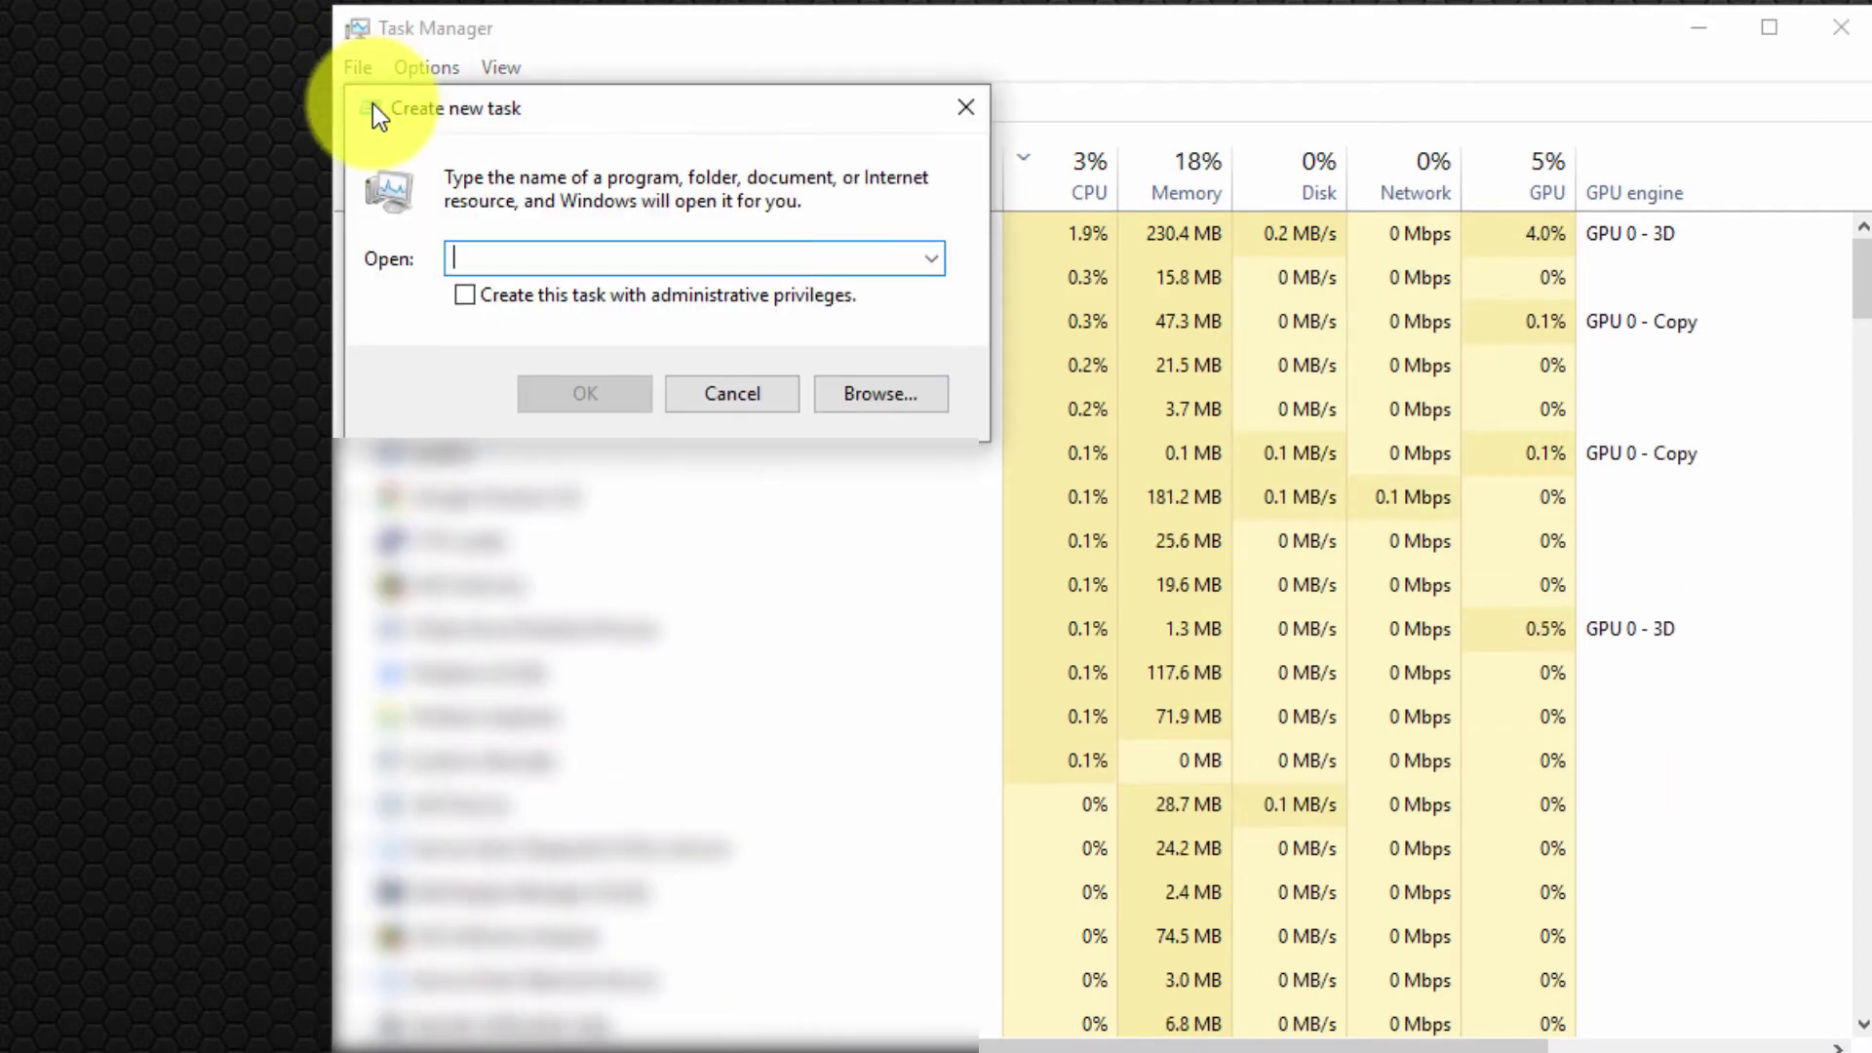
pyautogui.write('cmd')
pyautogui.press('Return')
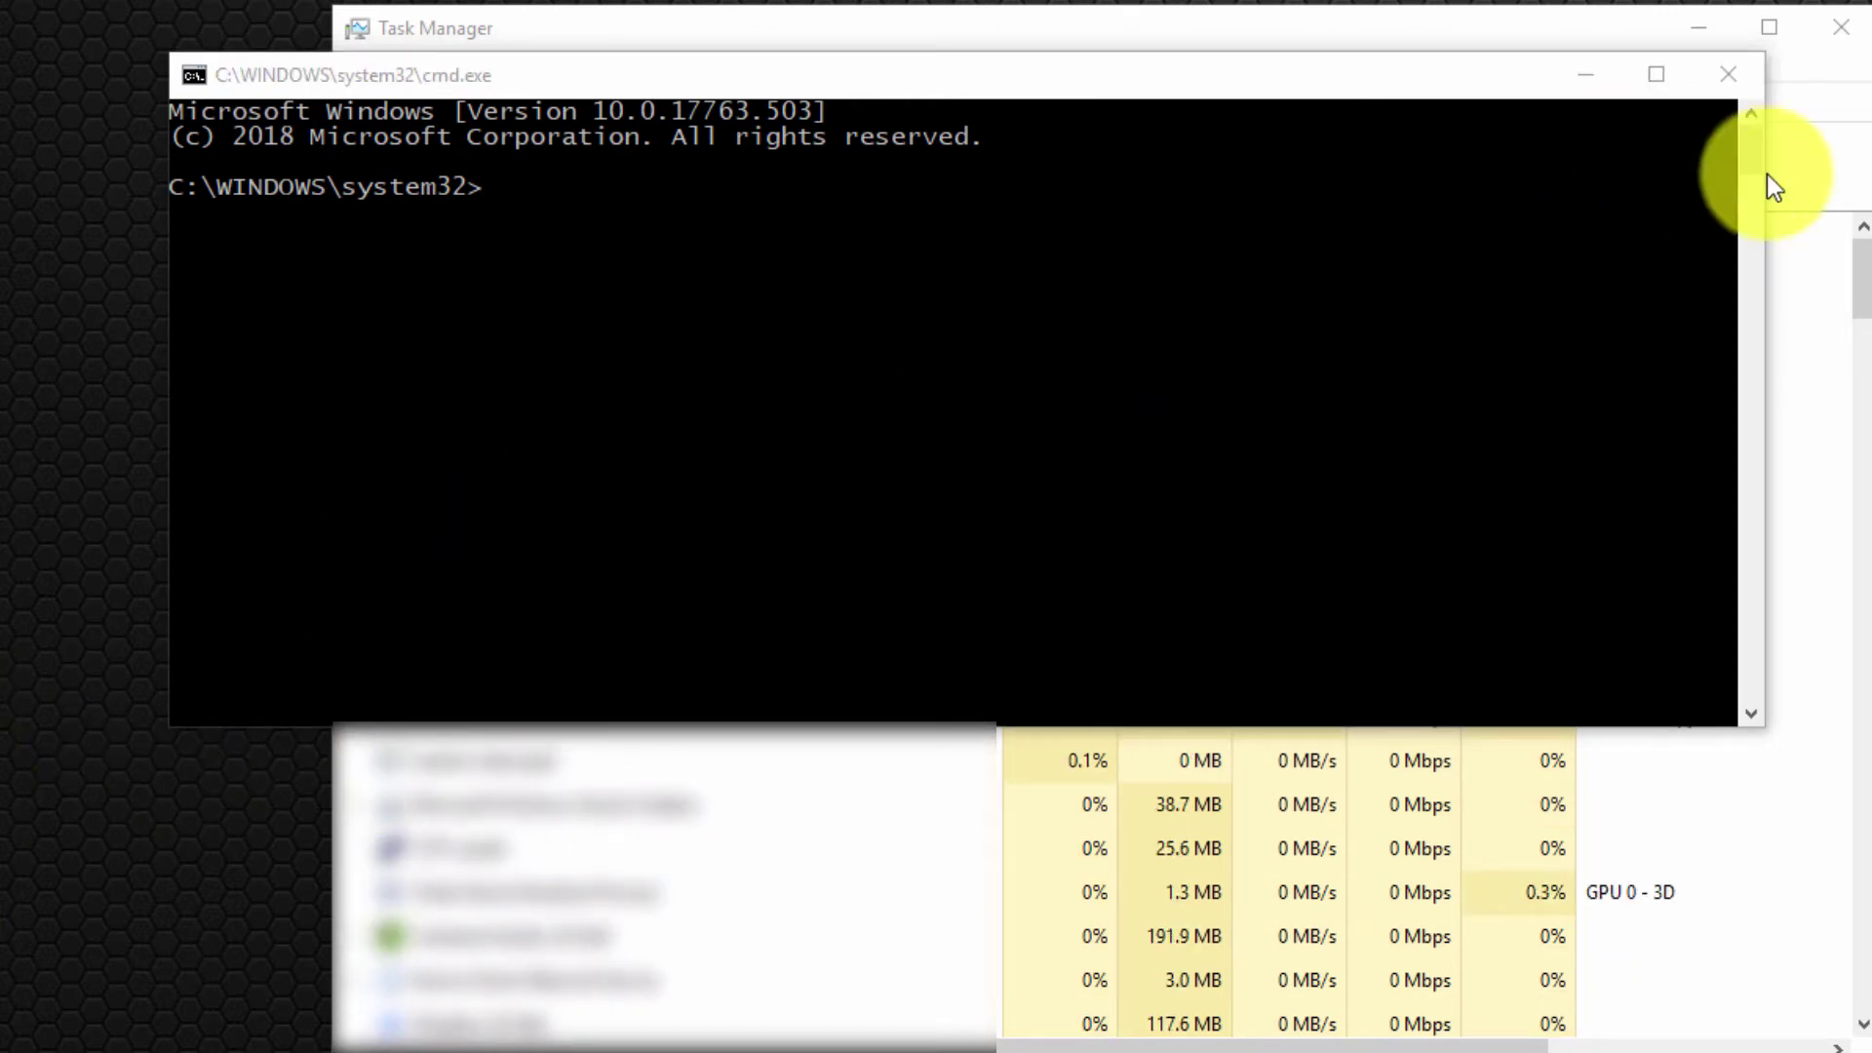
# Step: Close the console and start another Run new task from Task Manager's File menu
pyautogui.click(1727, 74)
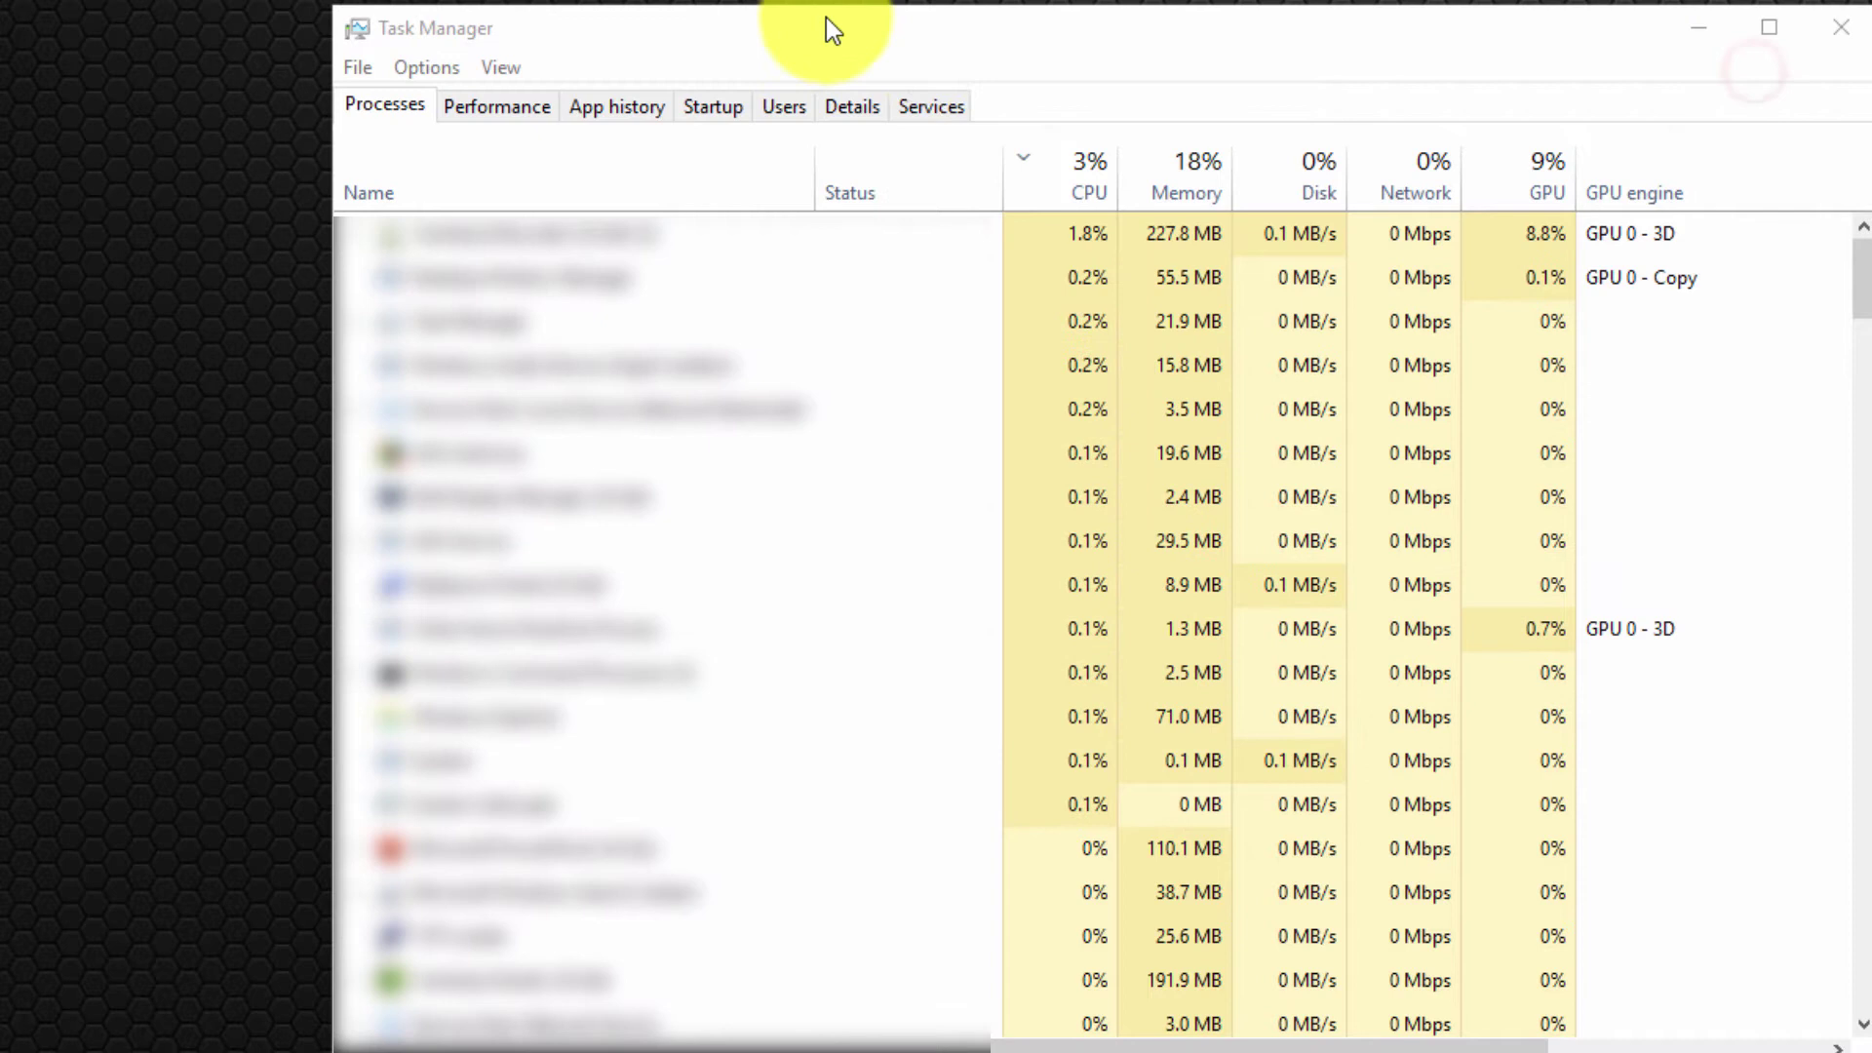
pyautogui.click(349, 64)
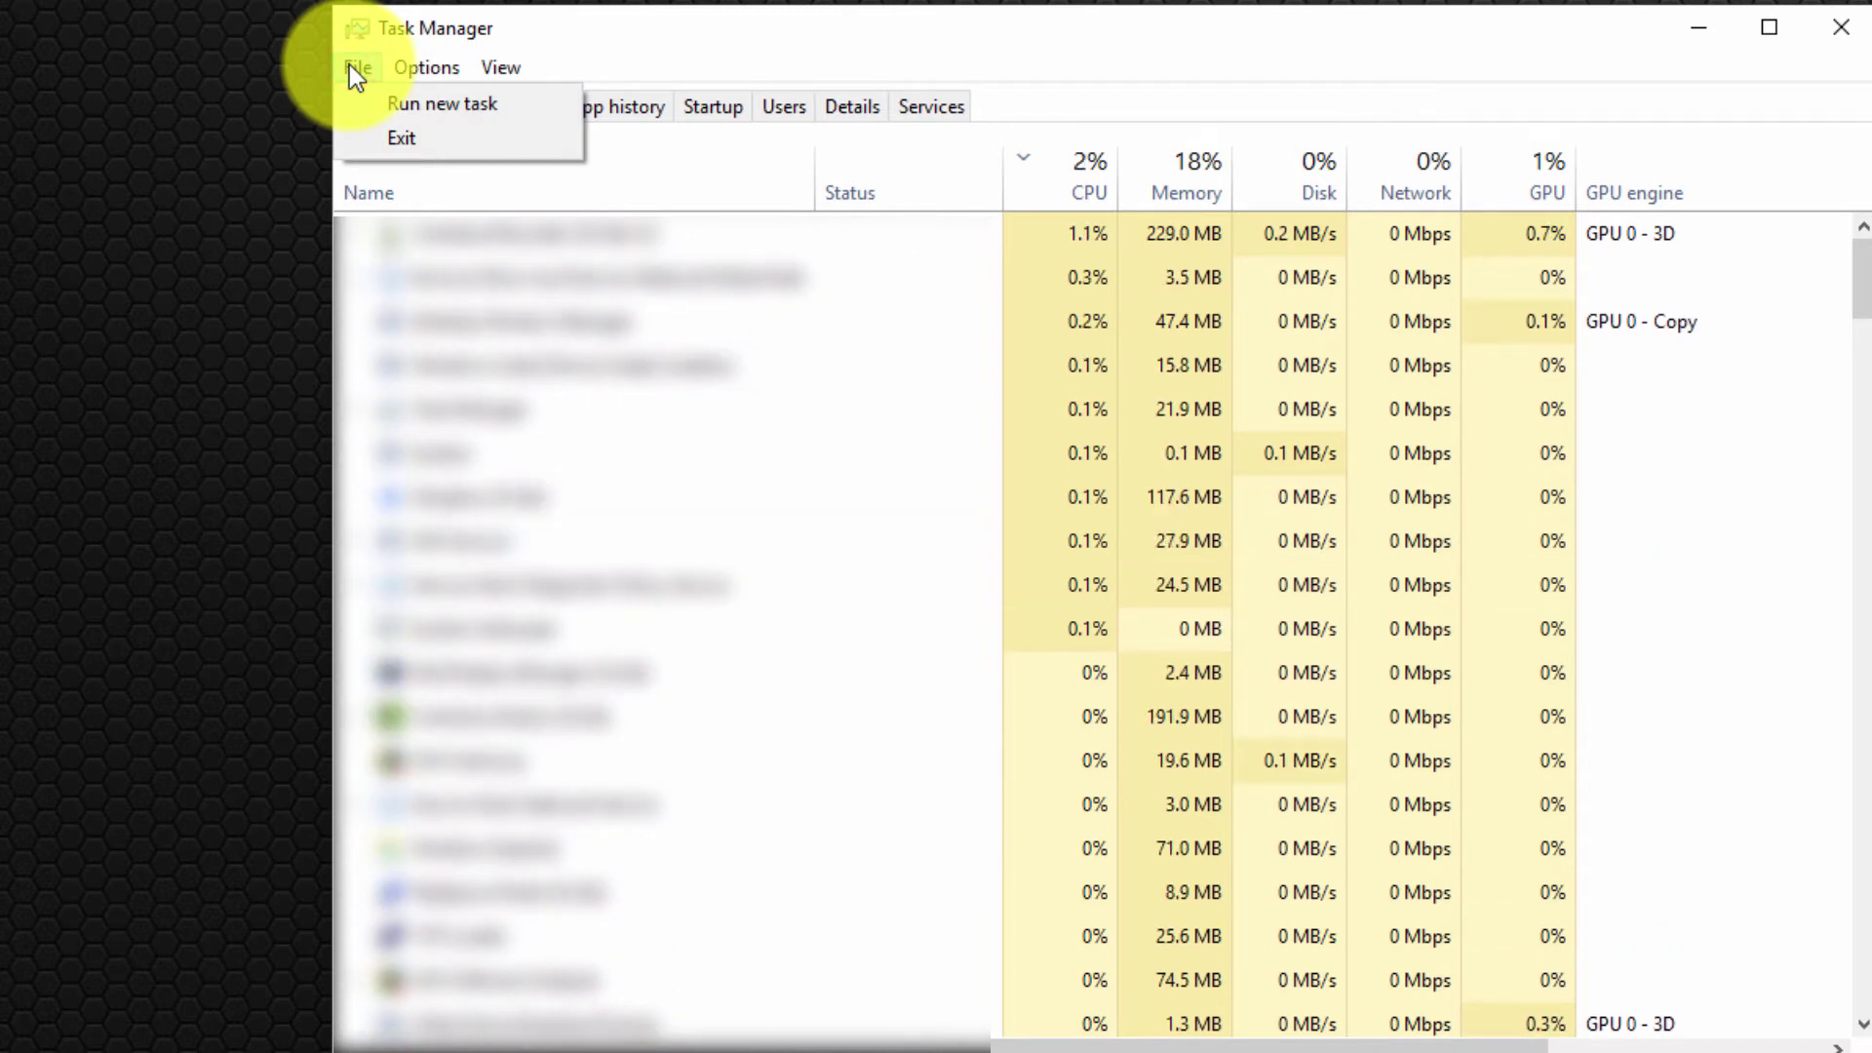
pyautogui.click(471, 109)
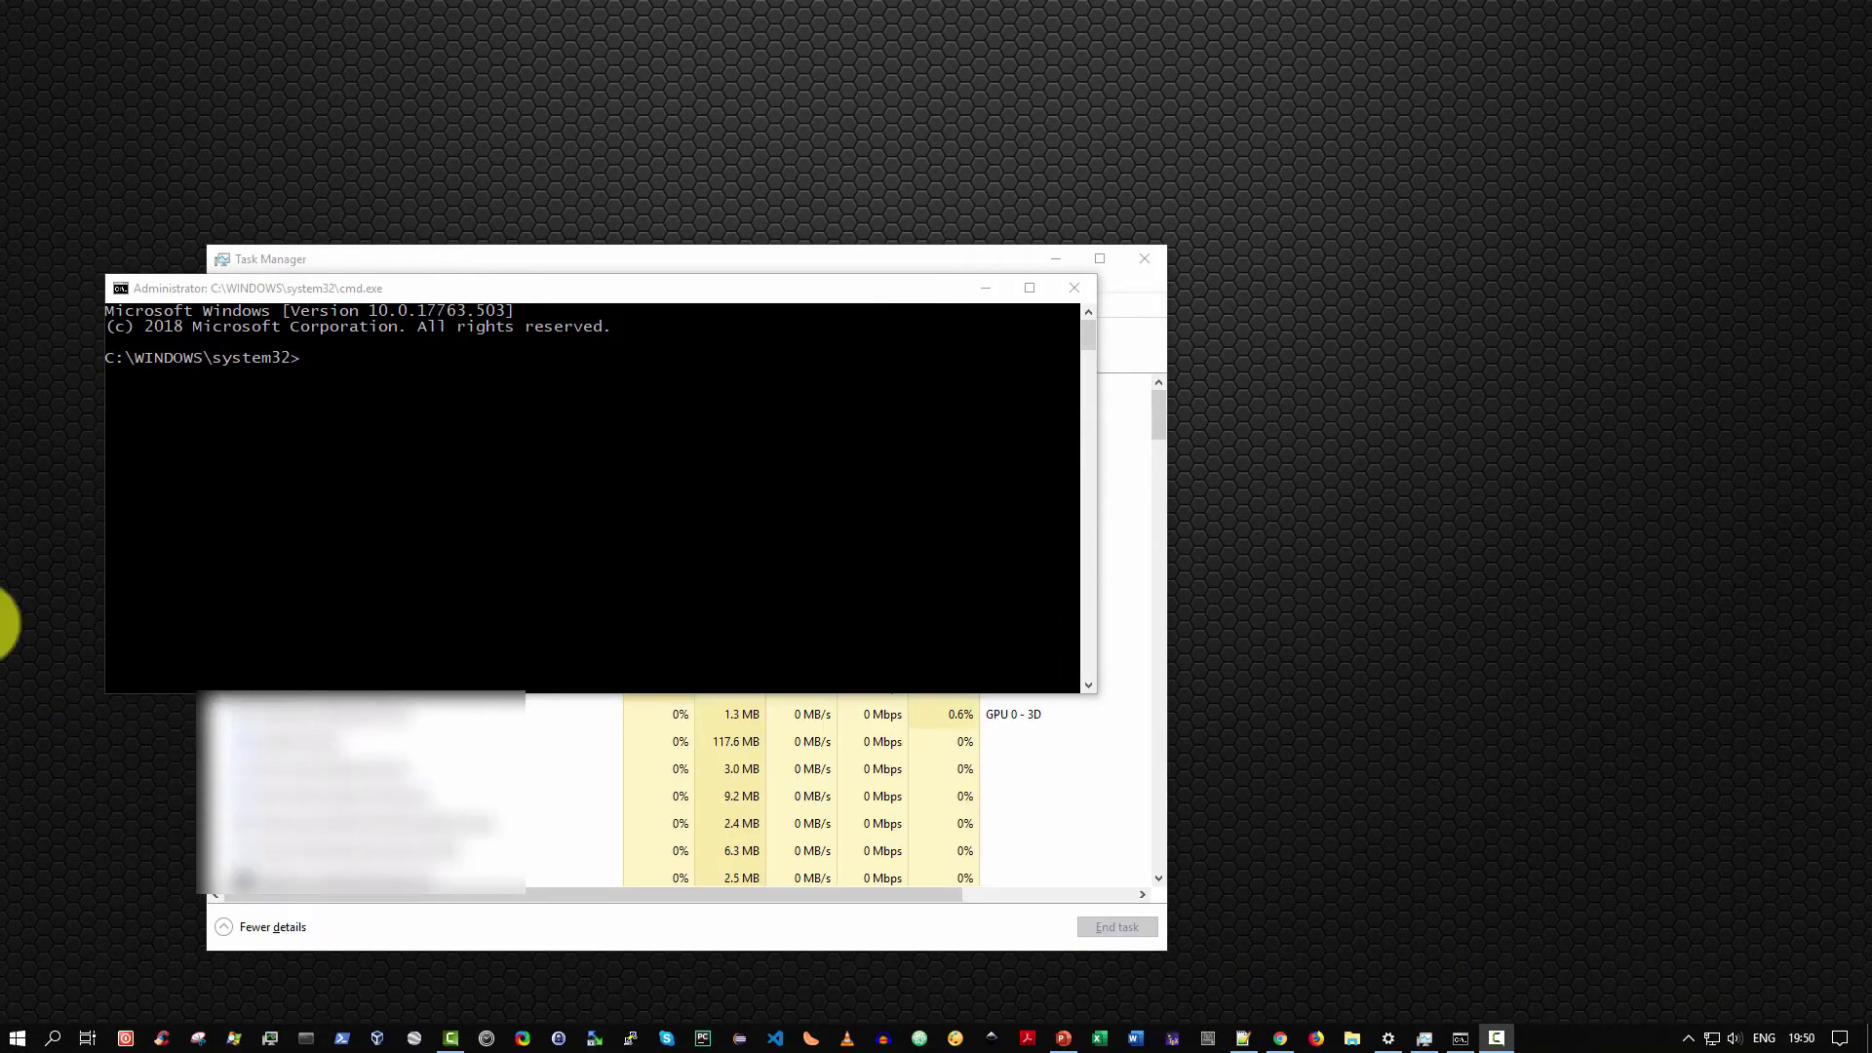
# Step: Close the admin console, launch Command Prompt from Start > Windows System, then close it
pyautogui.click(1072, 289)
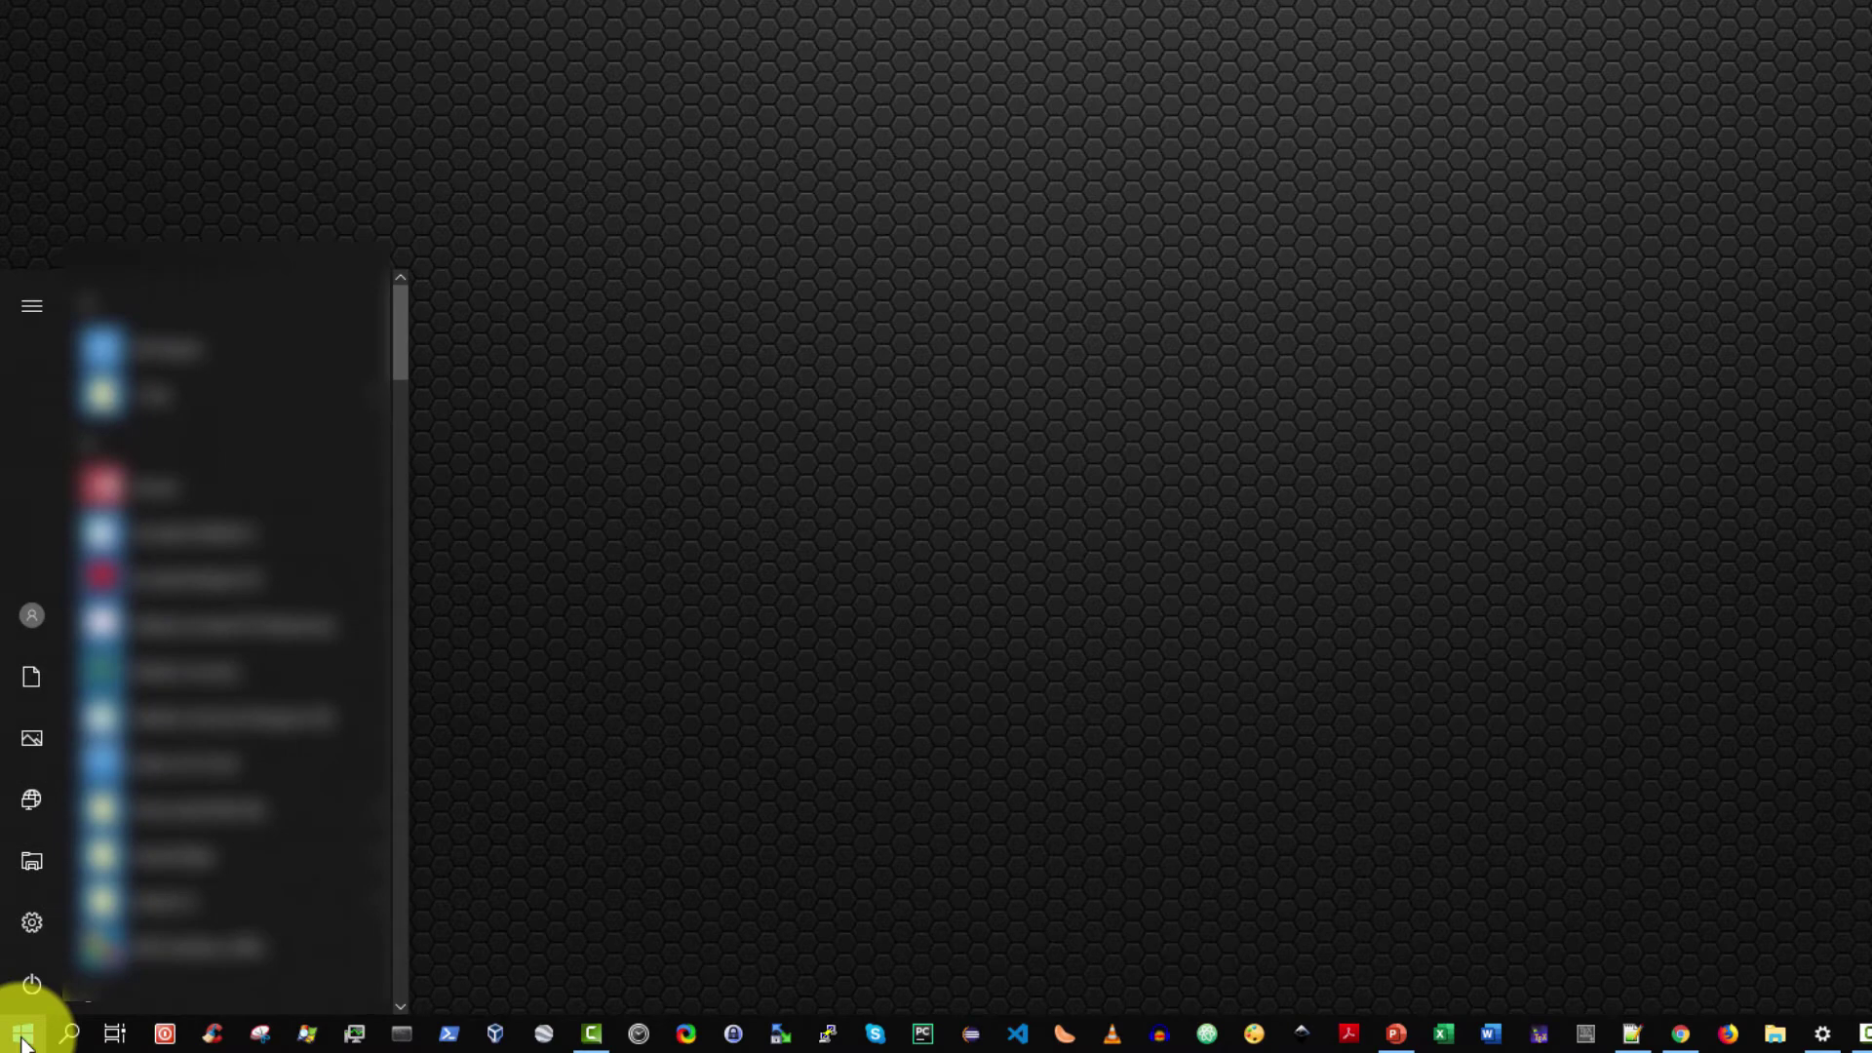
pyautogui.click(394, 355)
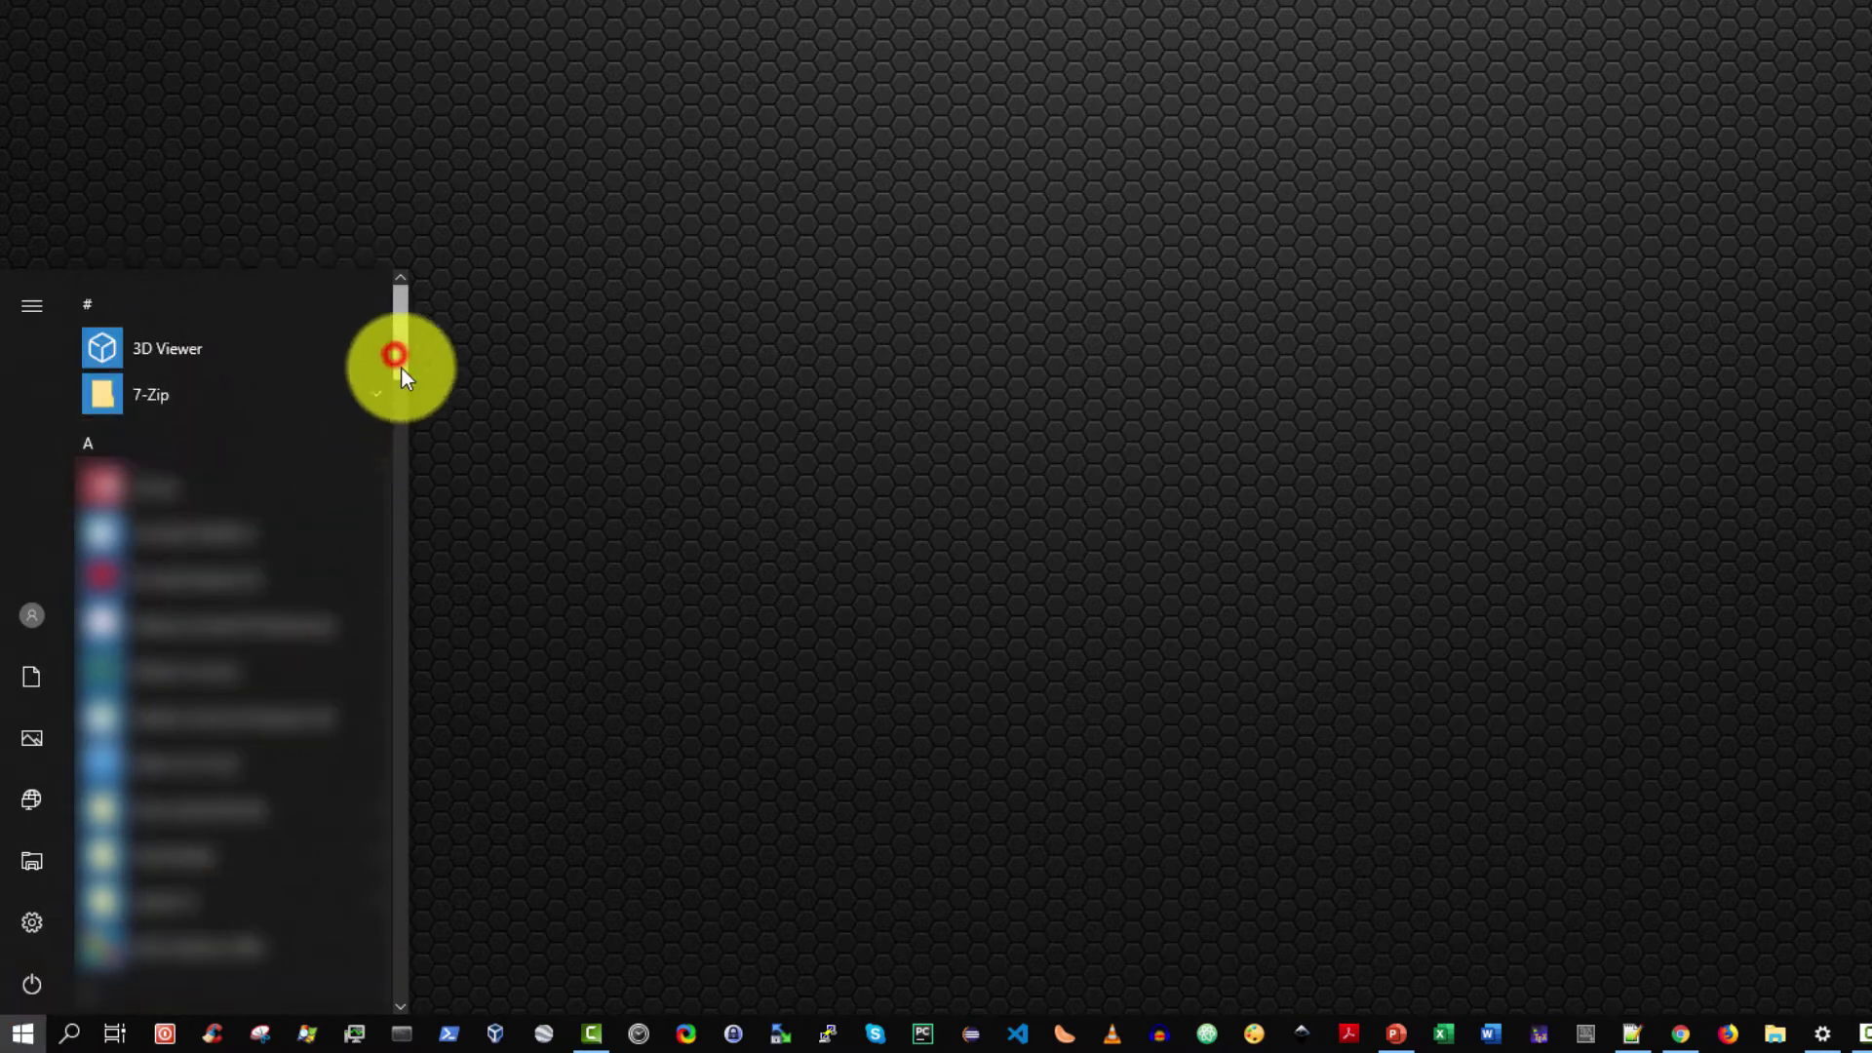
pyautogui.moveTo(401, 368); pyautogui.dragTo(436, 1010)
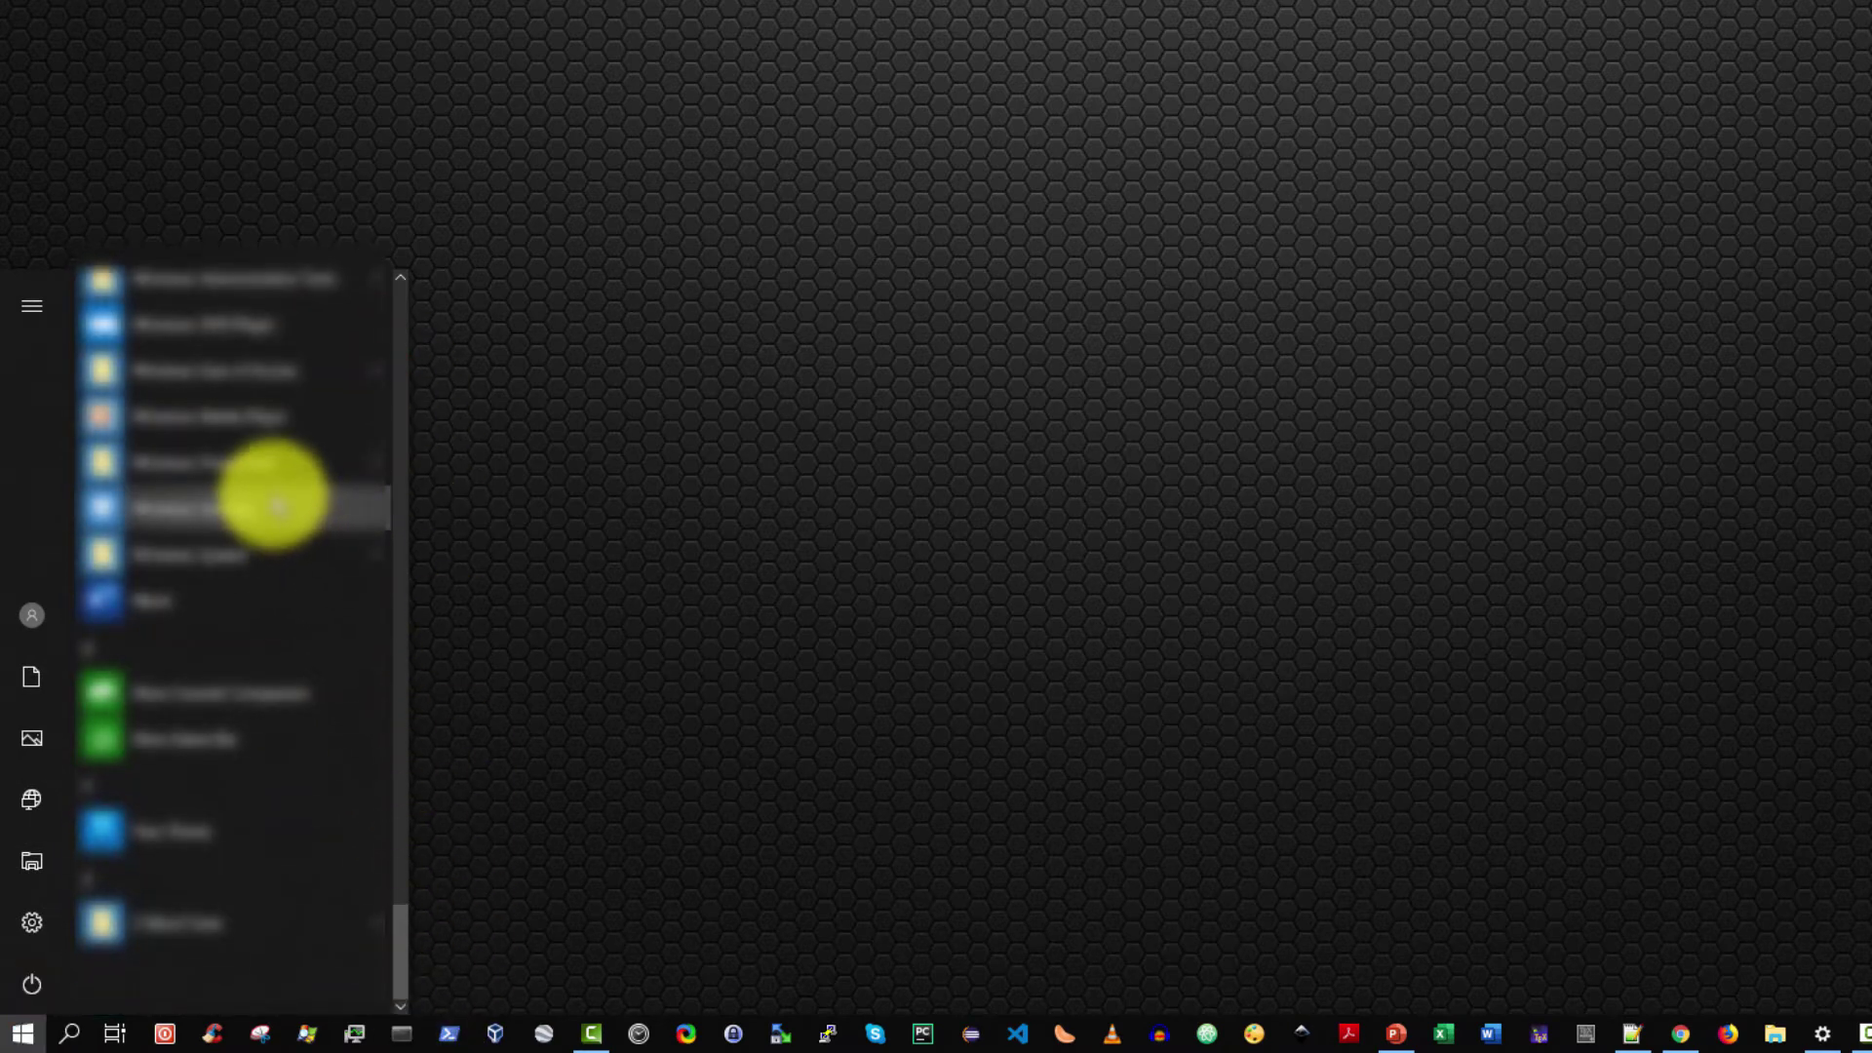
pyautogui.click(232, 557)
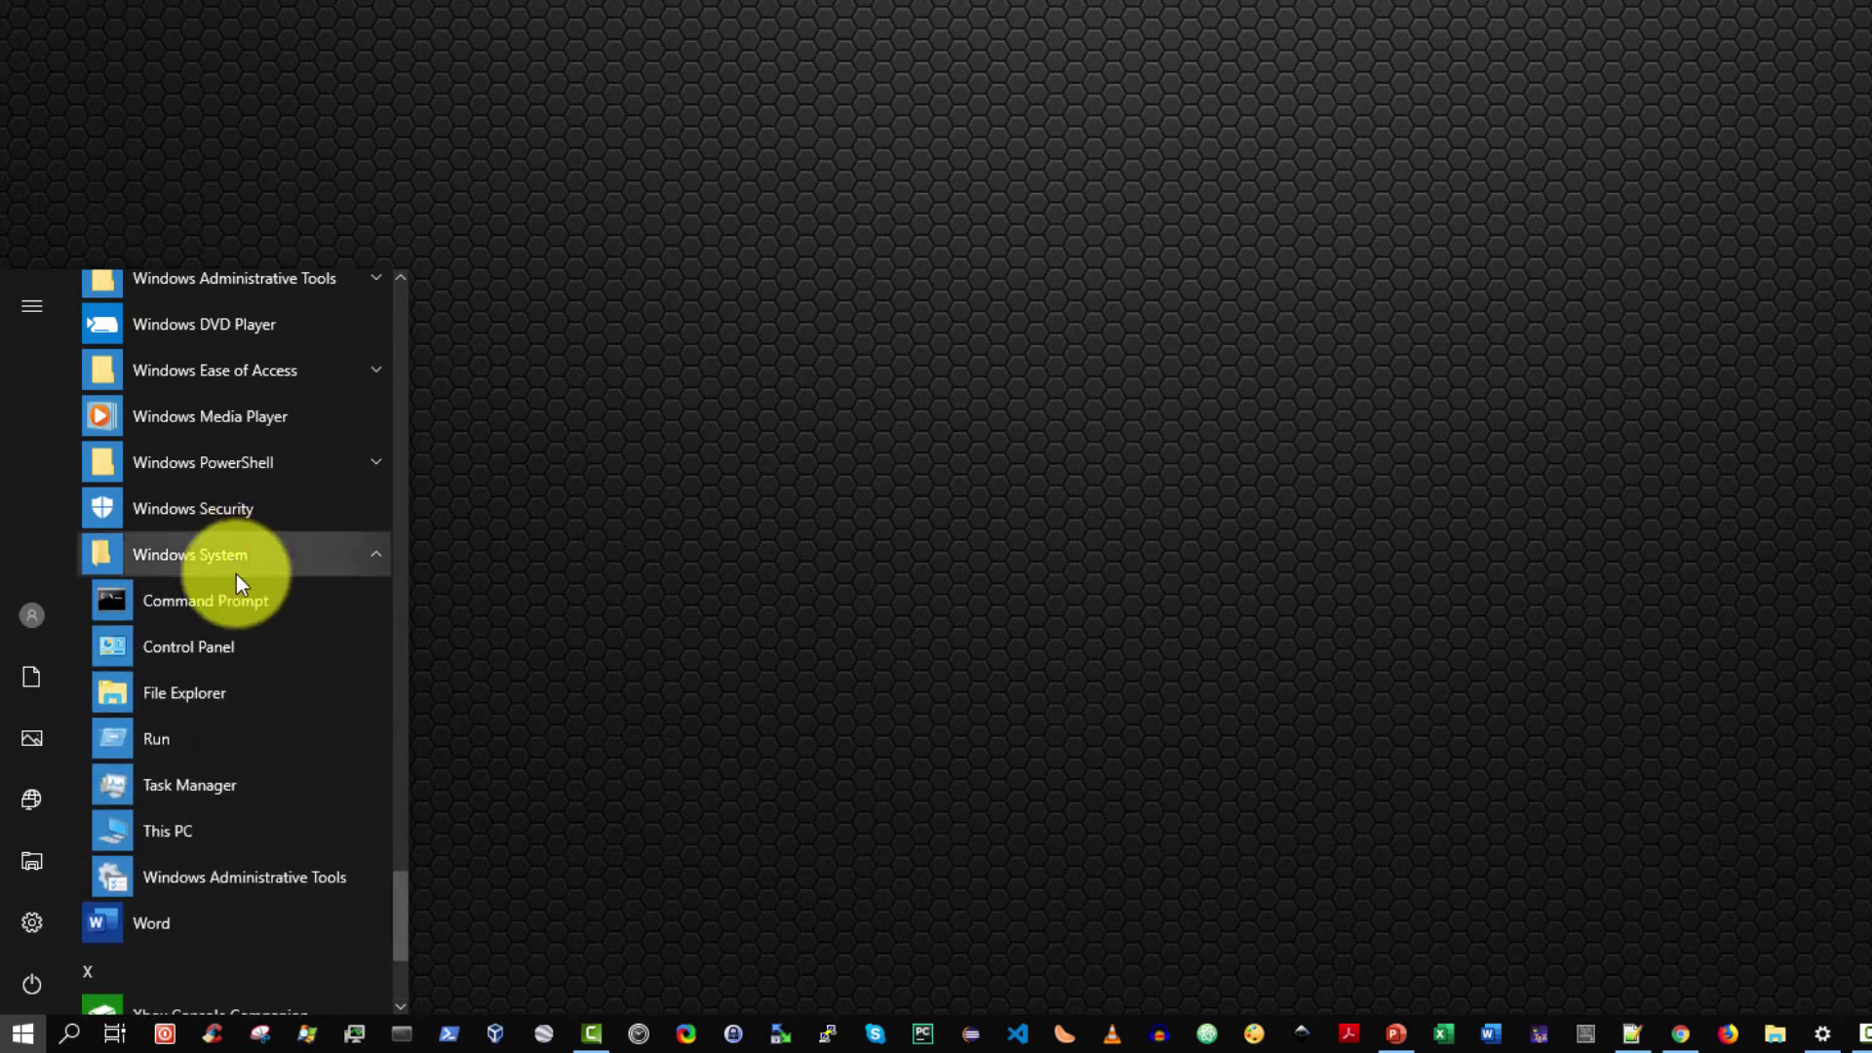
pyautogui.click(224, 598)
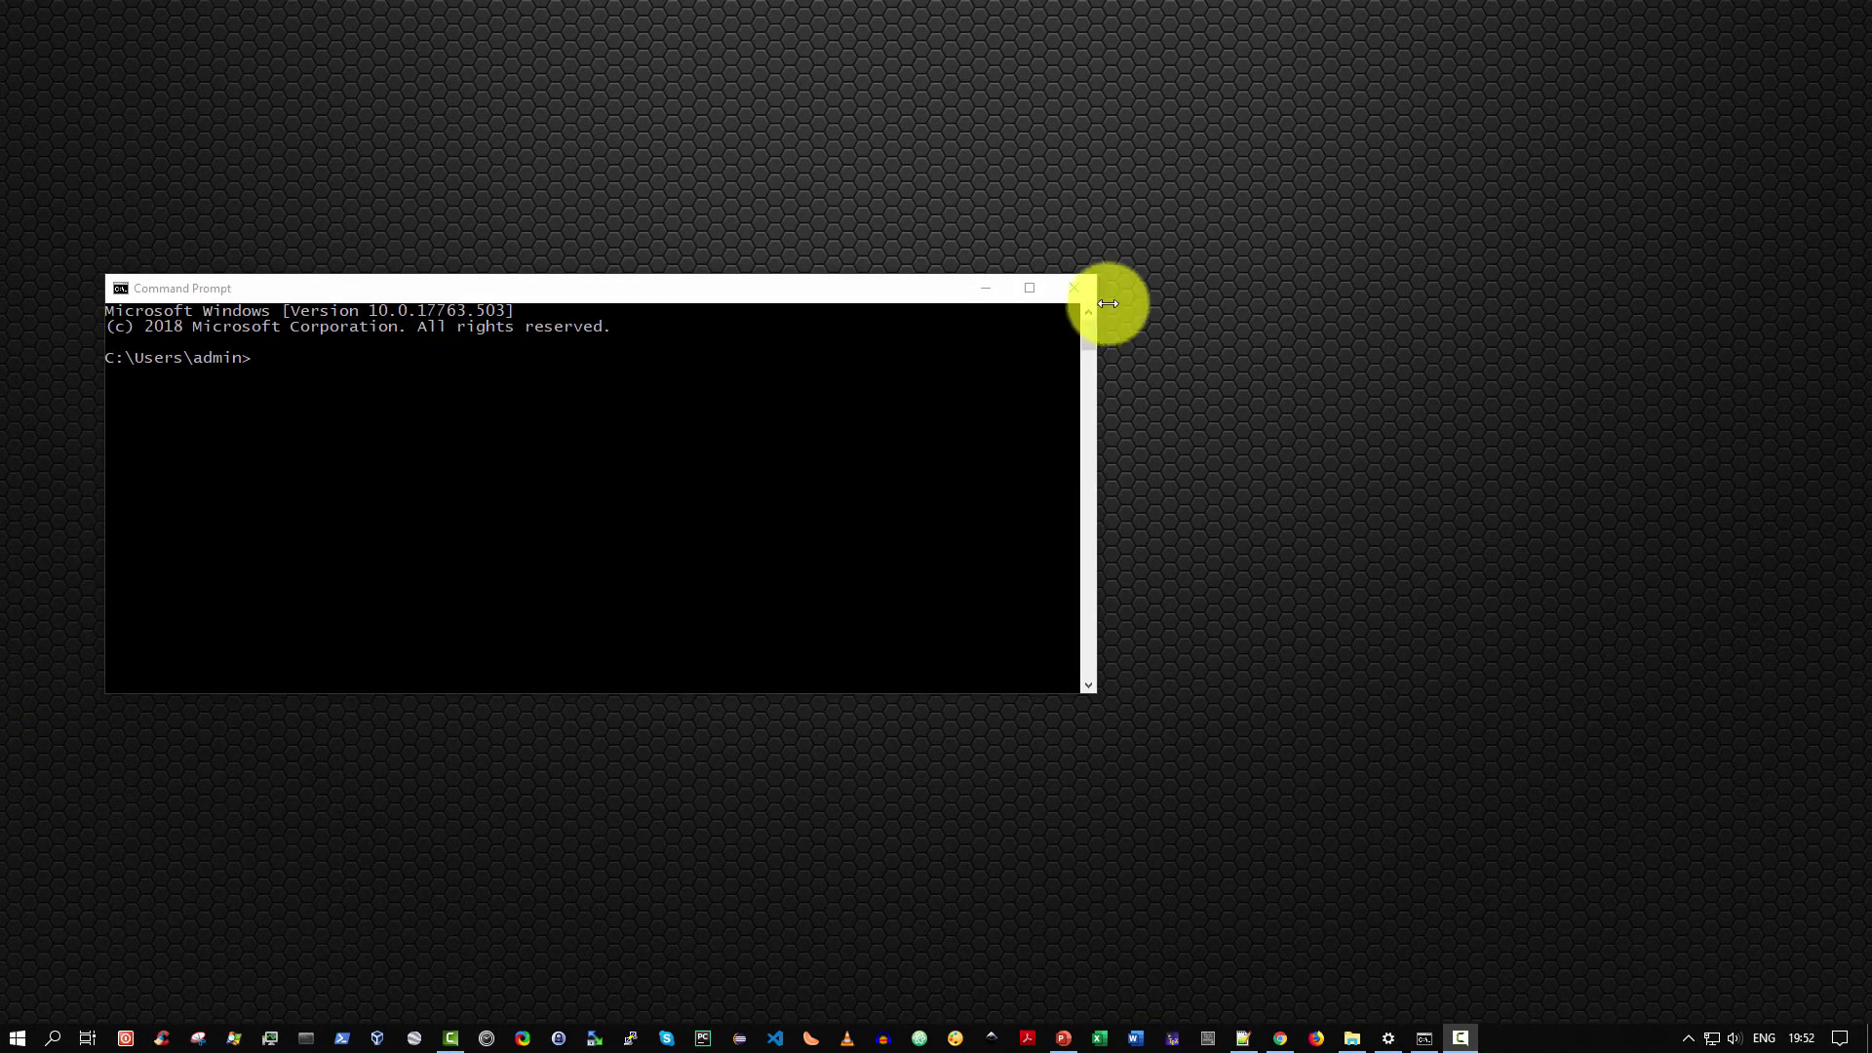
pyautogui.click(1075, 290)
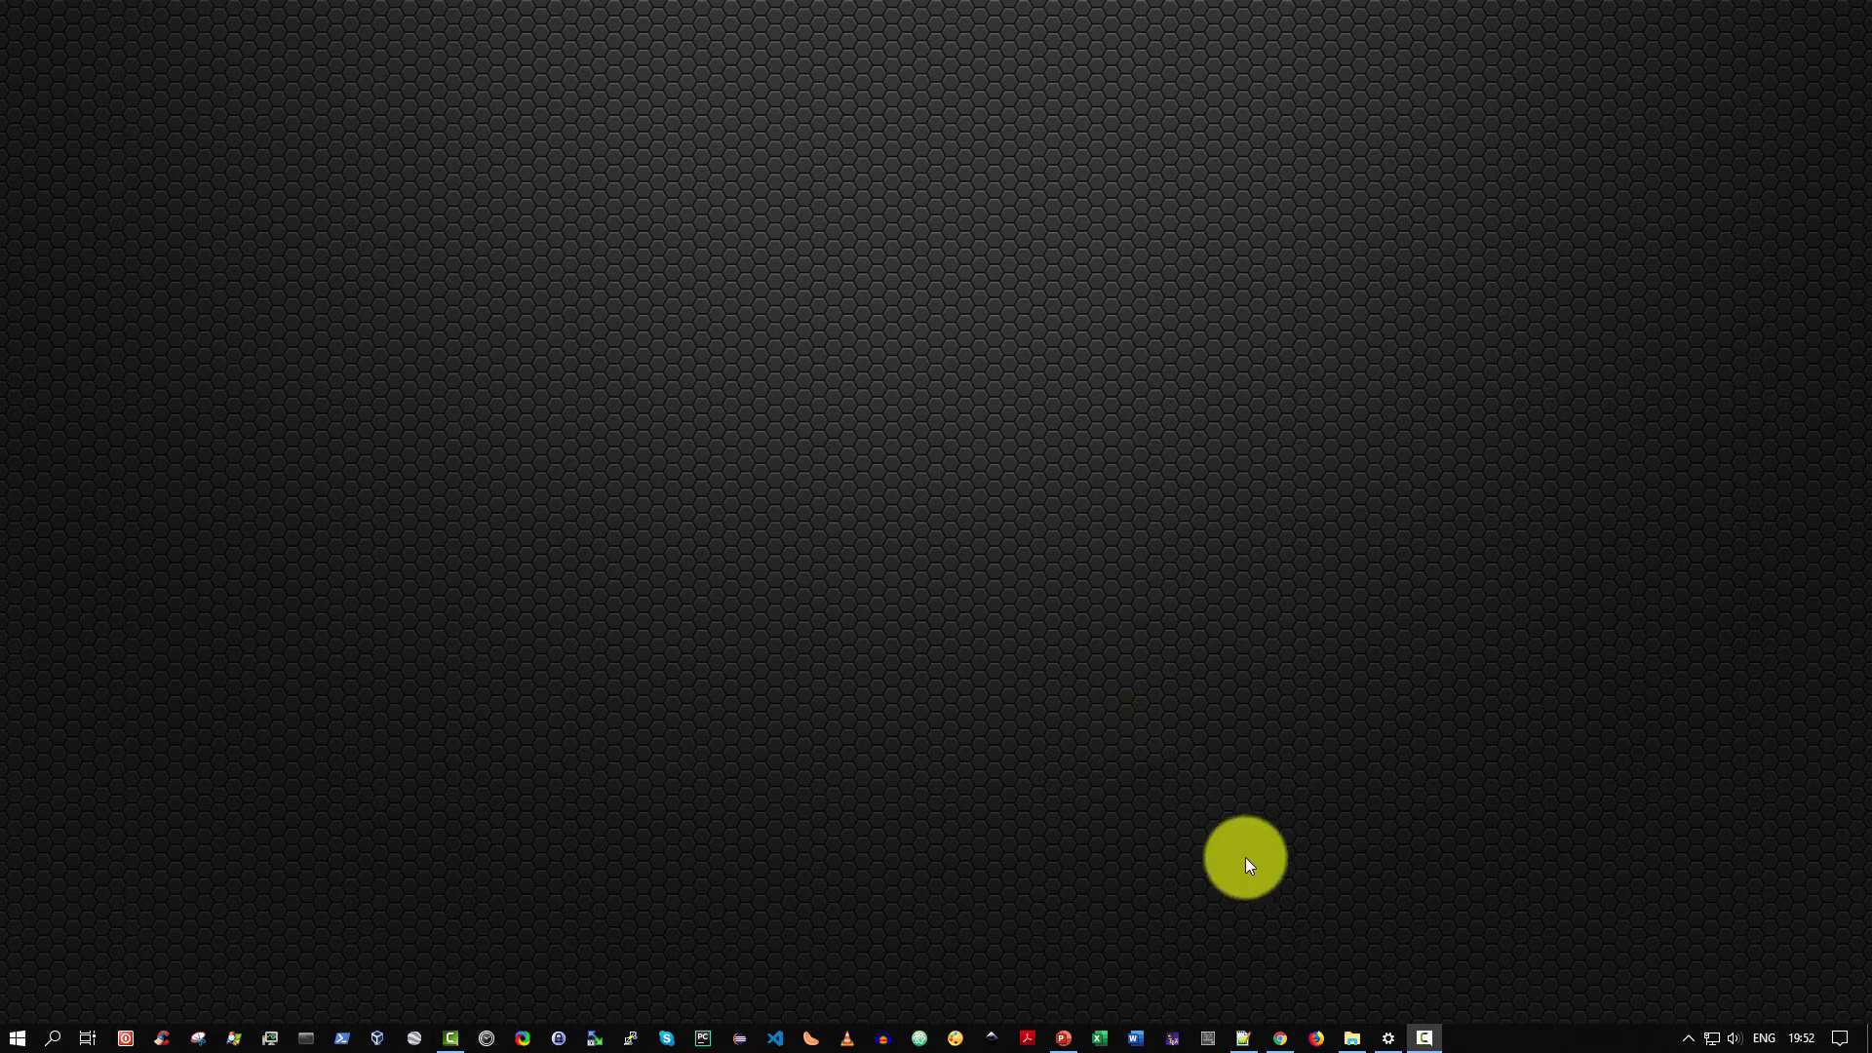
# Step: Open File Explorer and go from temp through level2 and level3 into level4
pyautogui.click(1351, 1036)
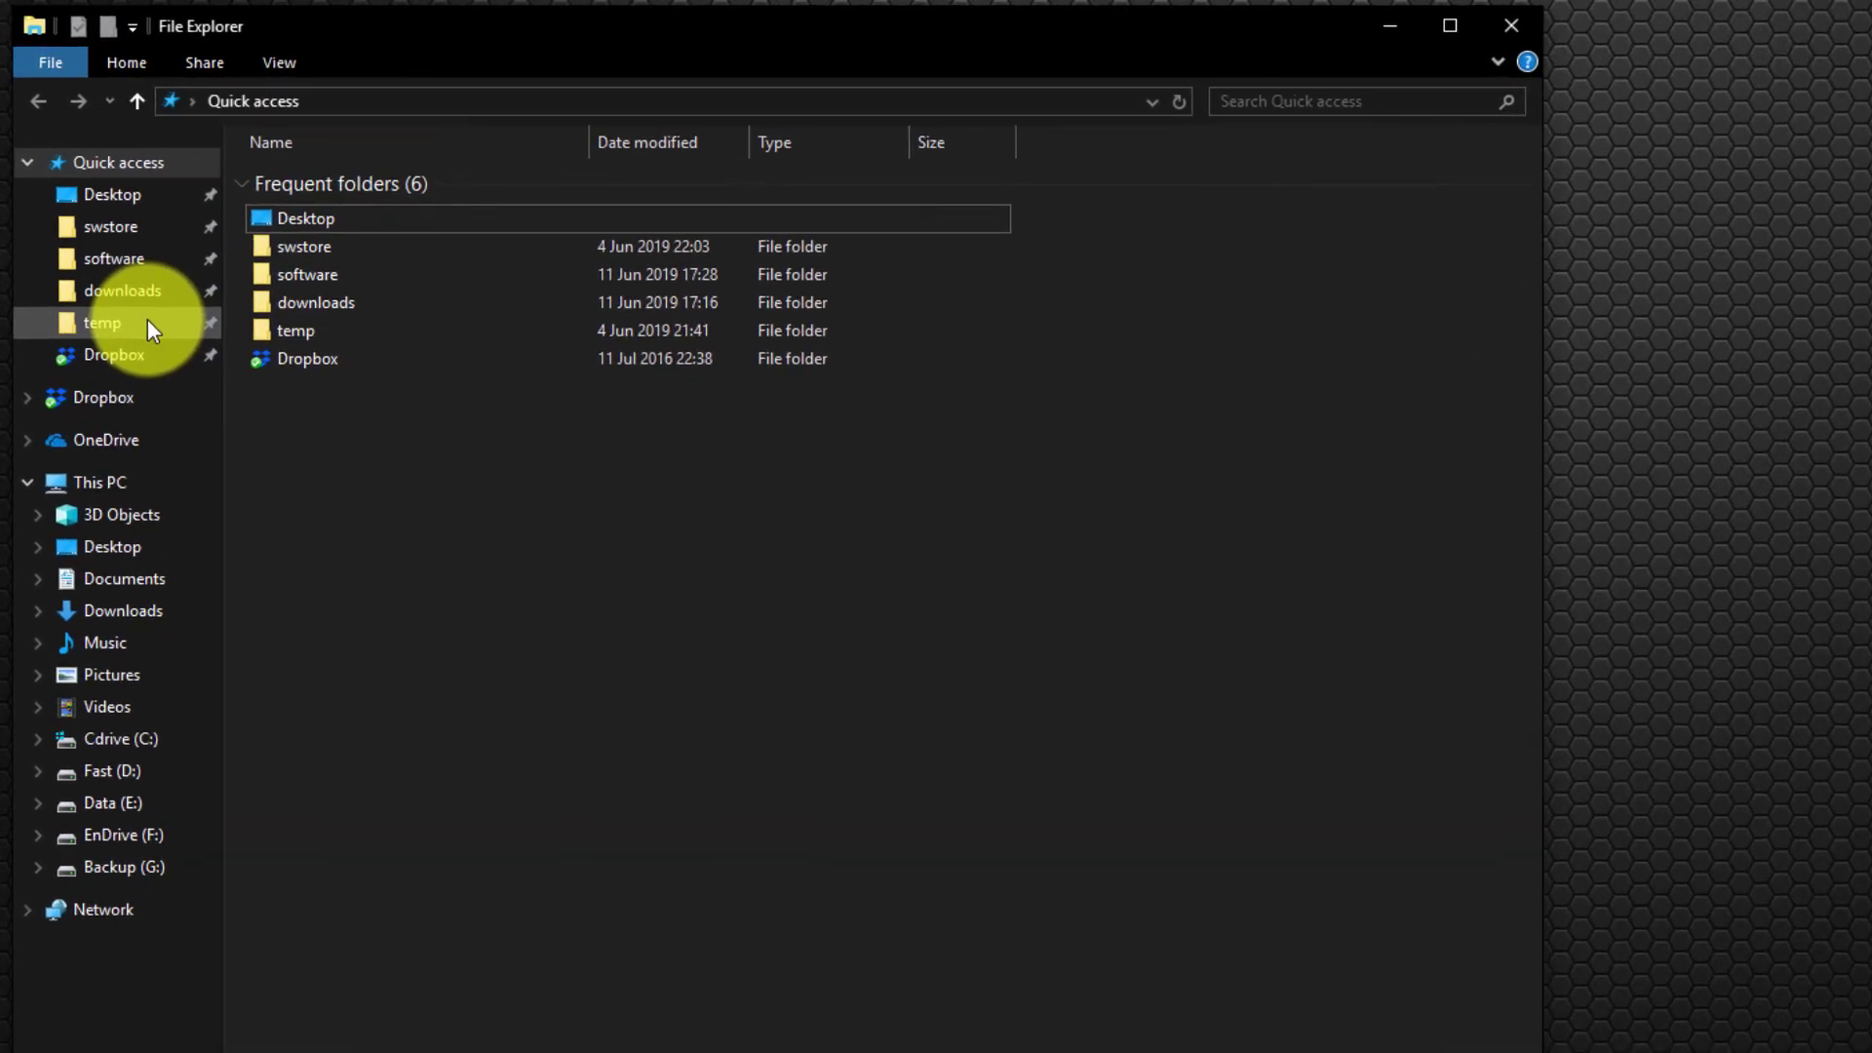
pyautogui.click(99, 332)
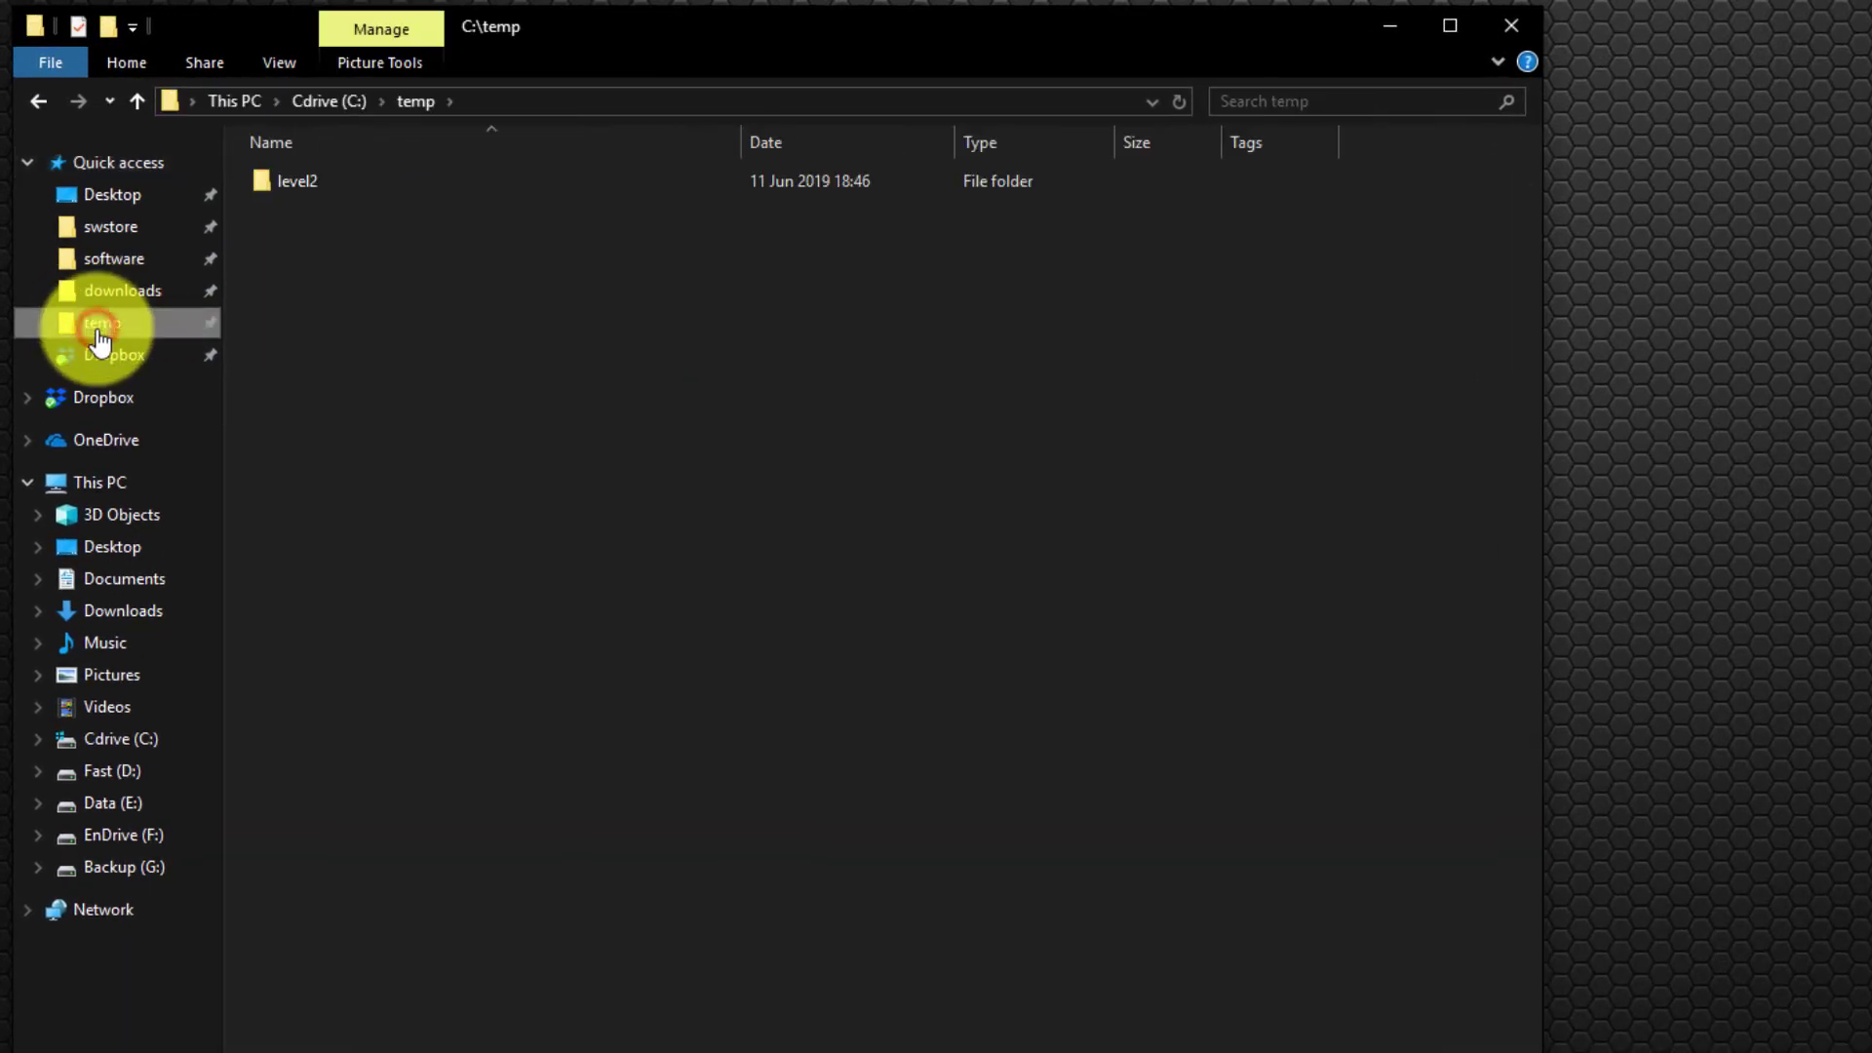
pyautogui.doubleClick(310, 184)
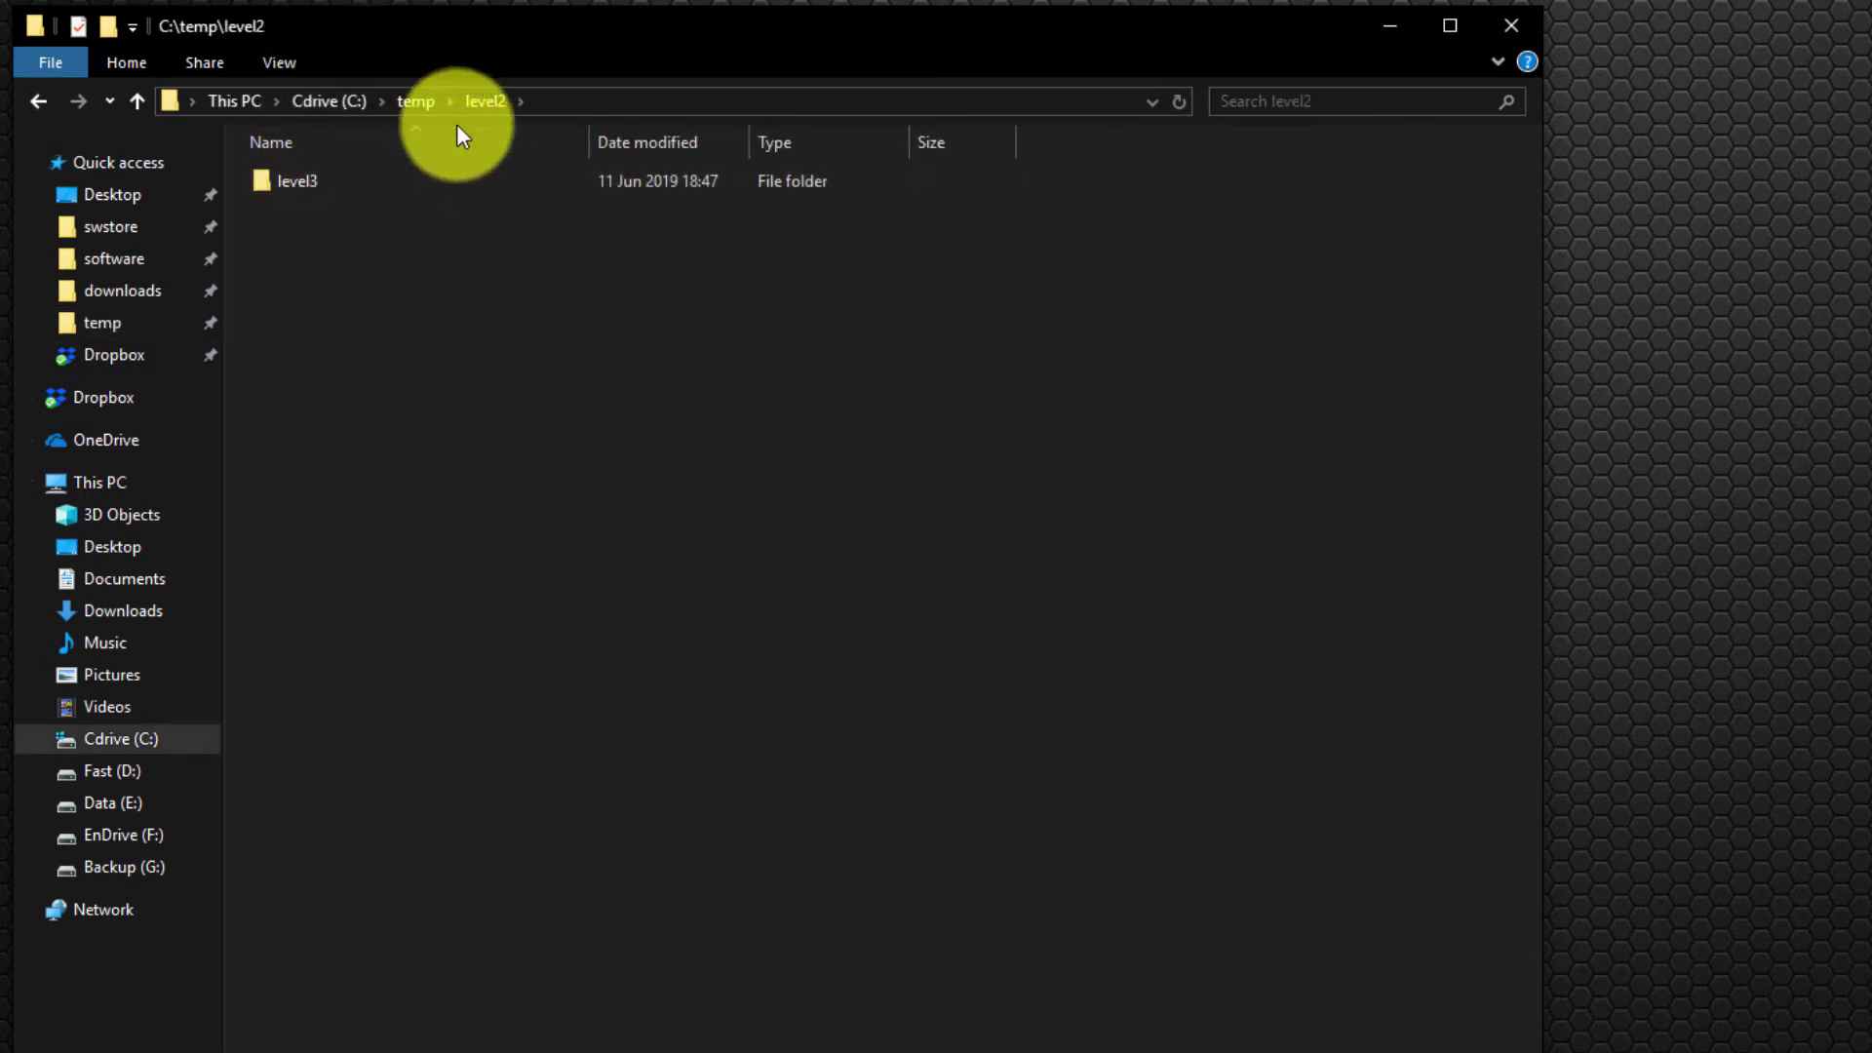
pyautogui.doubleClick(341, 181)
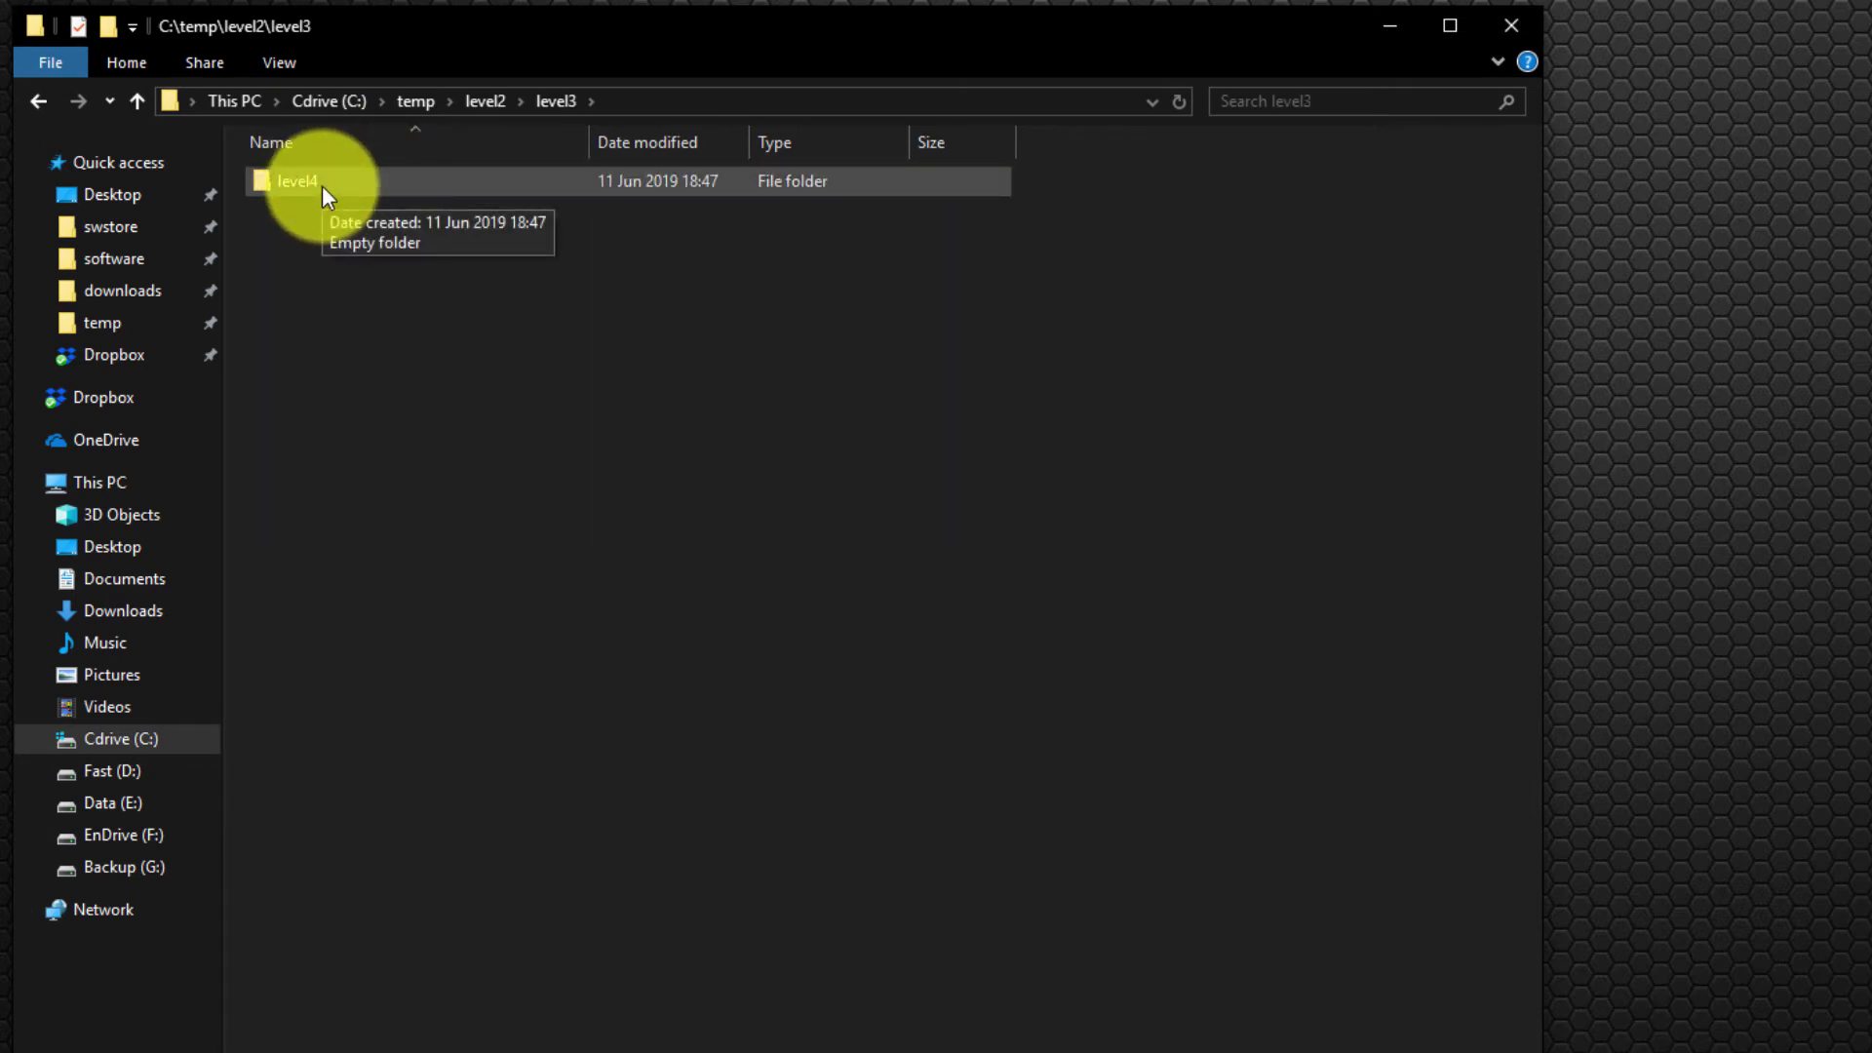
pyautogui.doubleClick(321, 185)
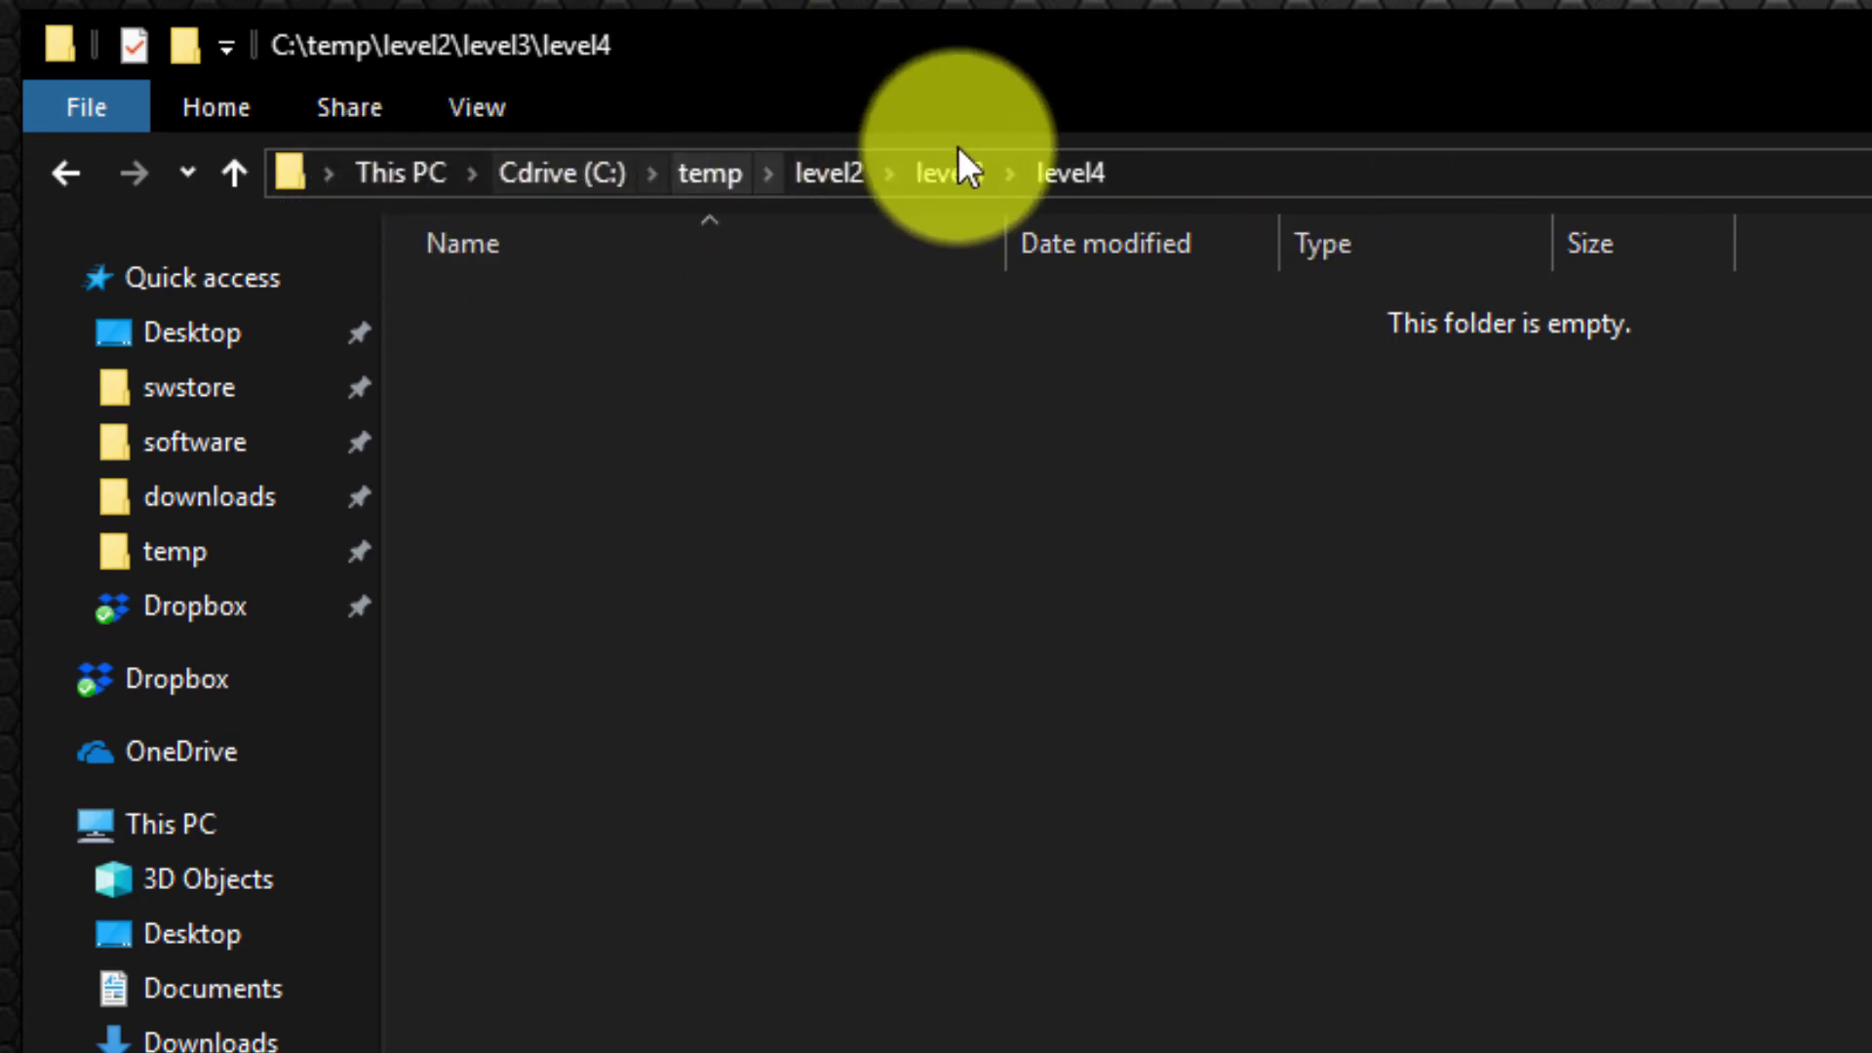
# Step: Enter cmd in the address bar to open a console at C:\temp\level2\level3\level4
pyautogui.click(1582, 190)
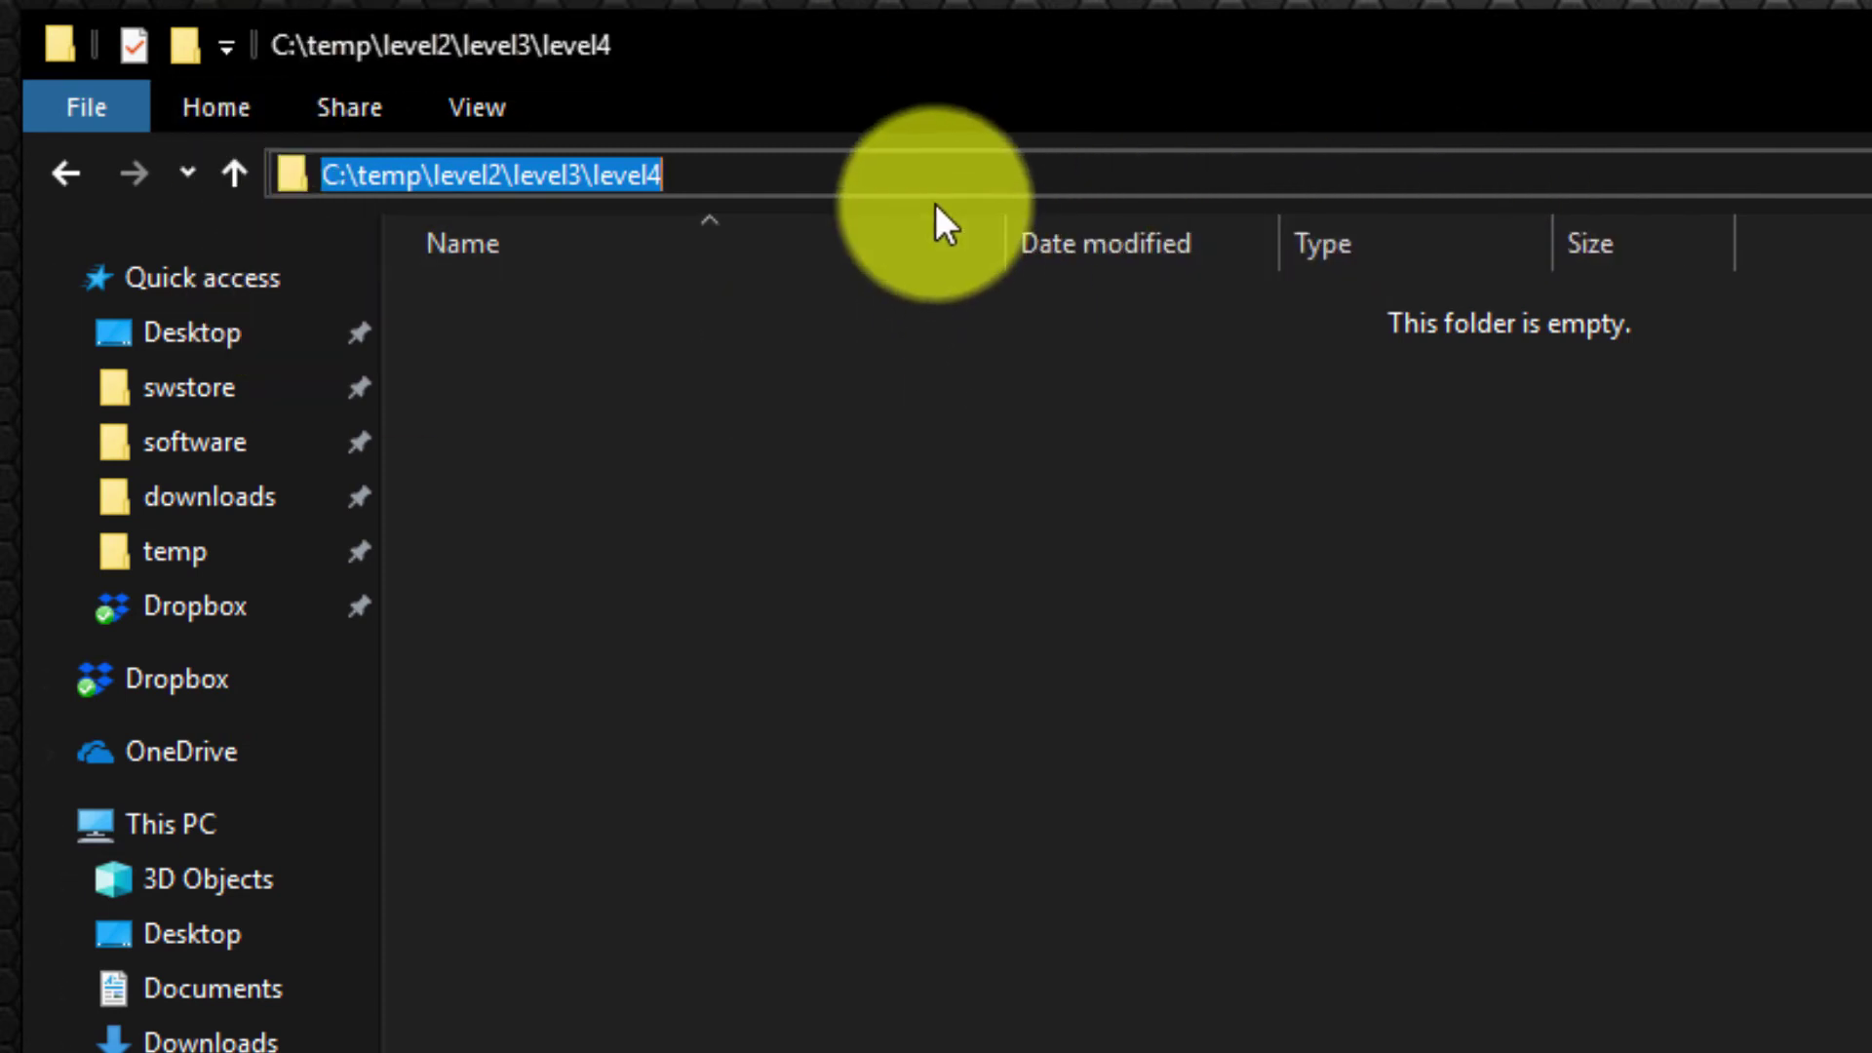
pyautogui.write('cmd')
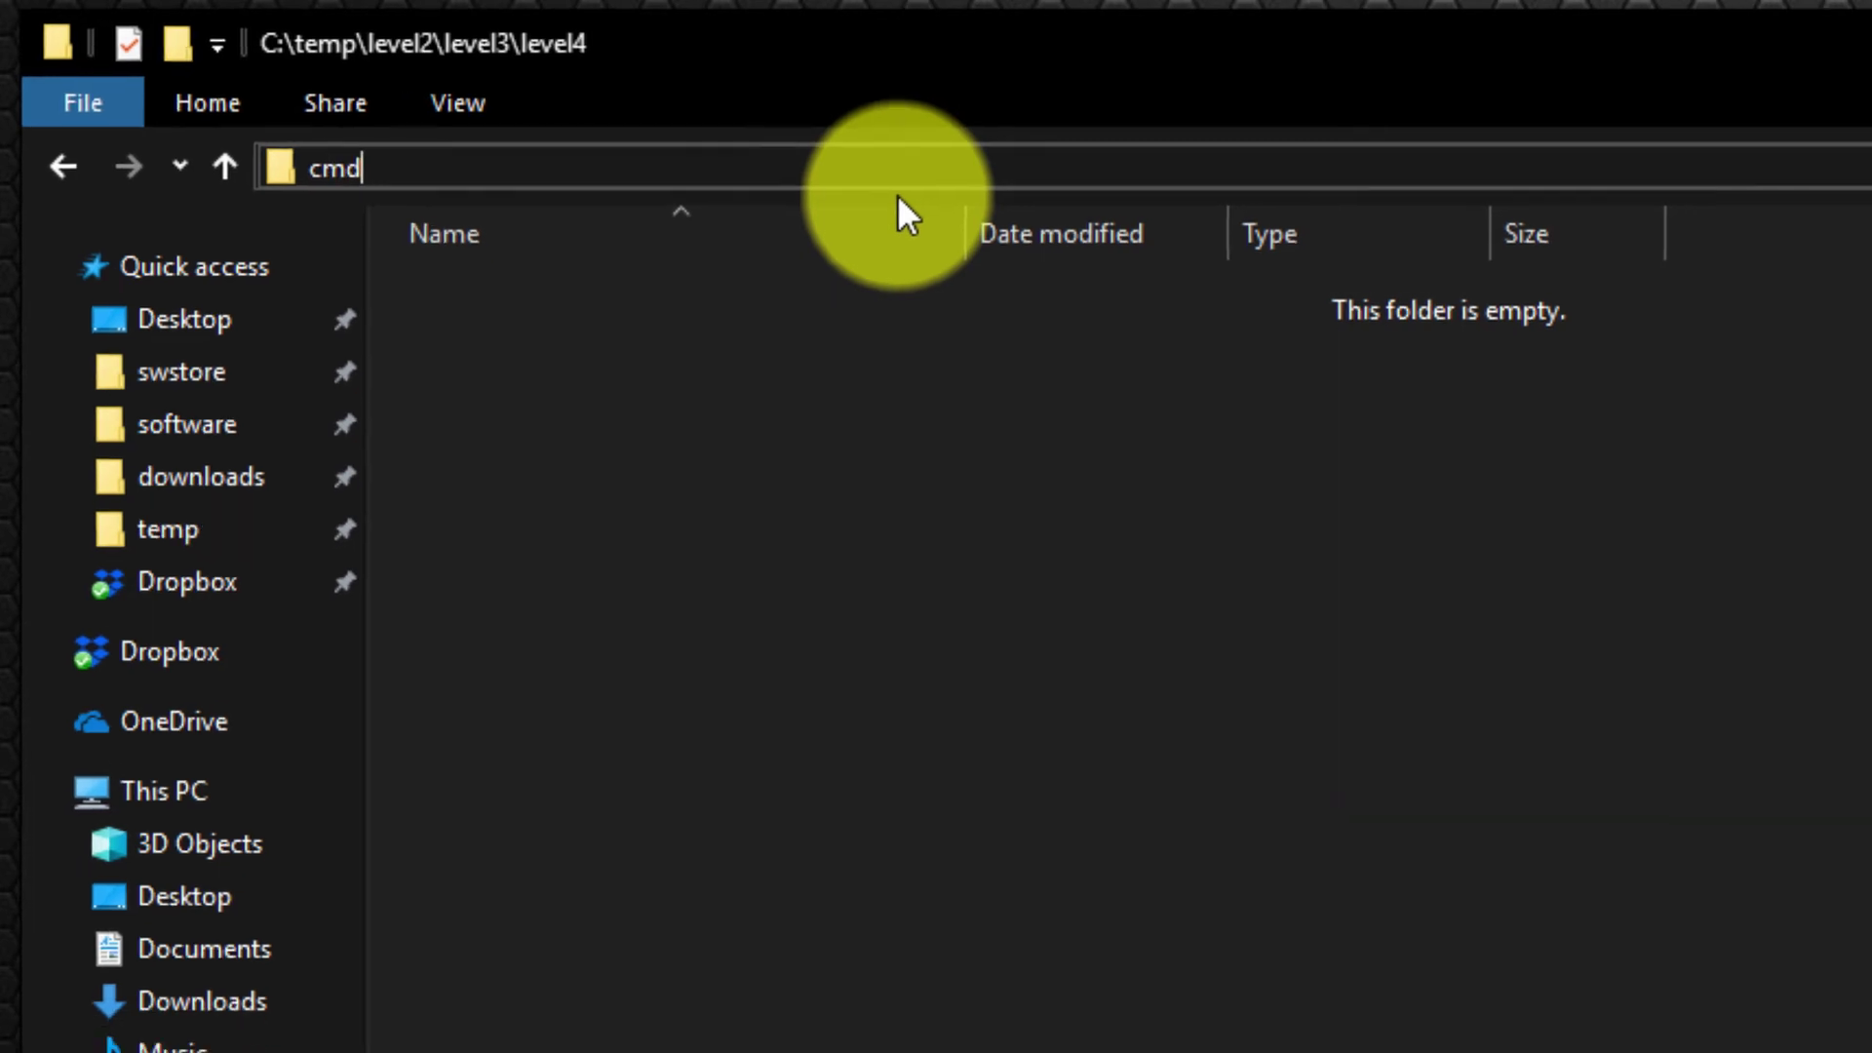
pyautogui.press('Return')
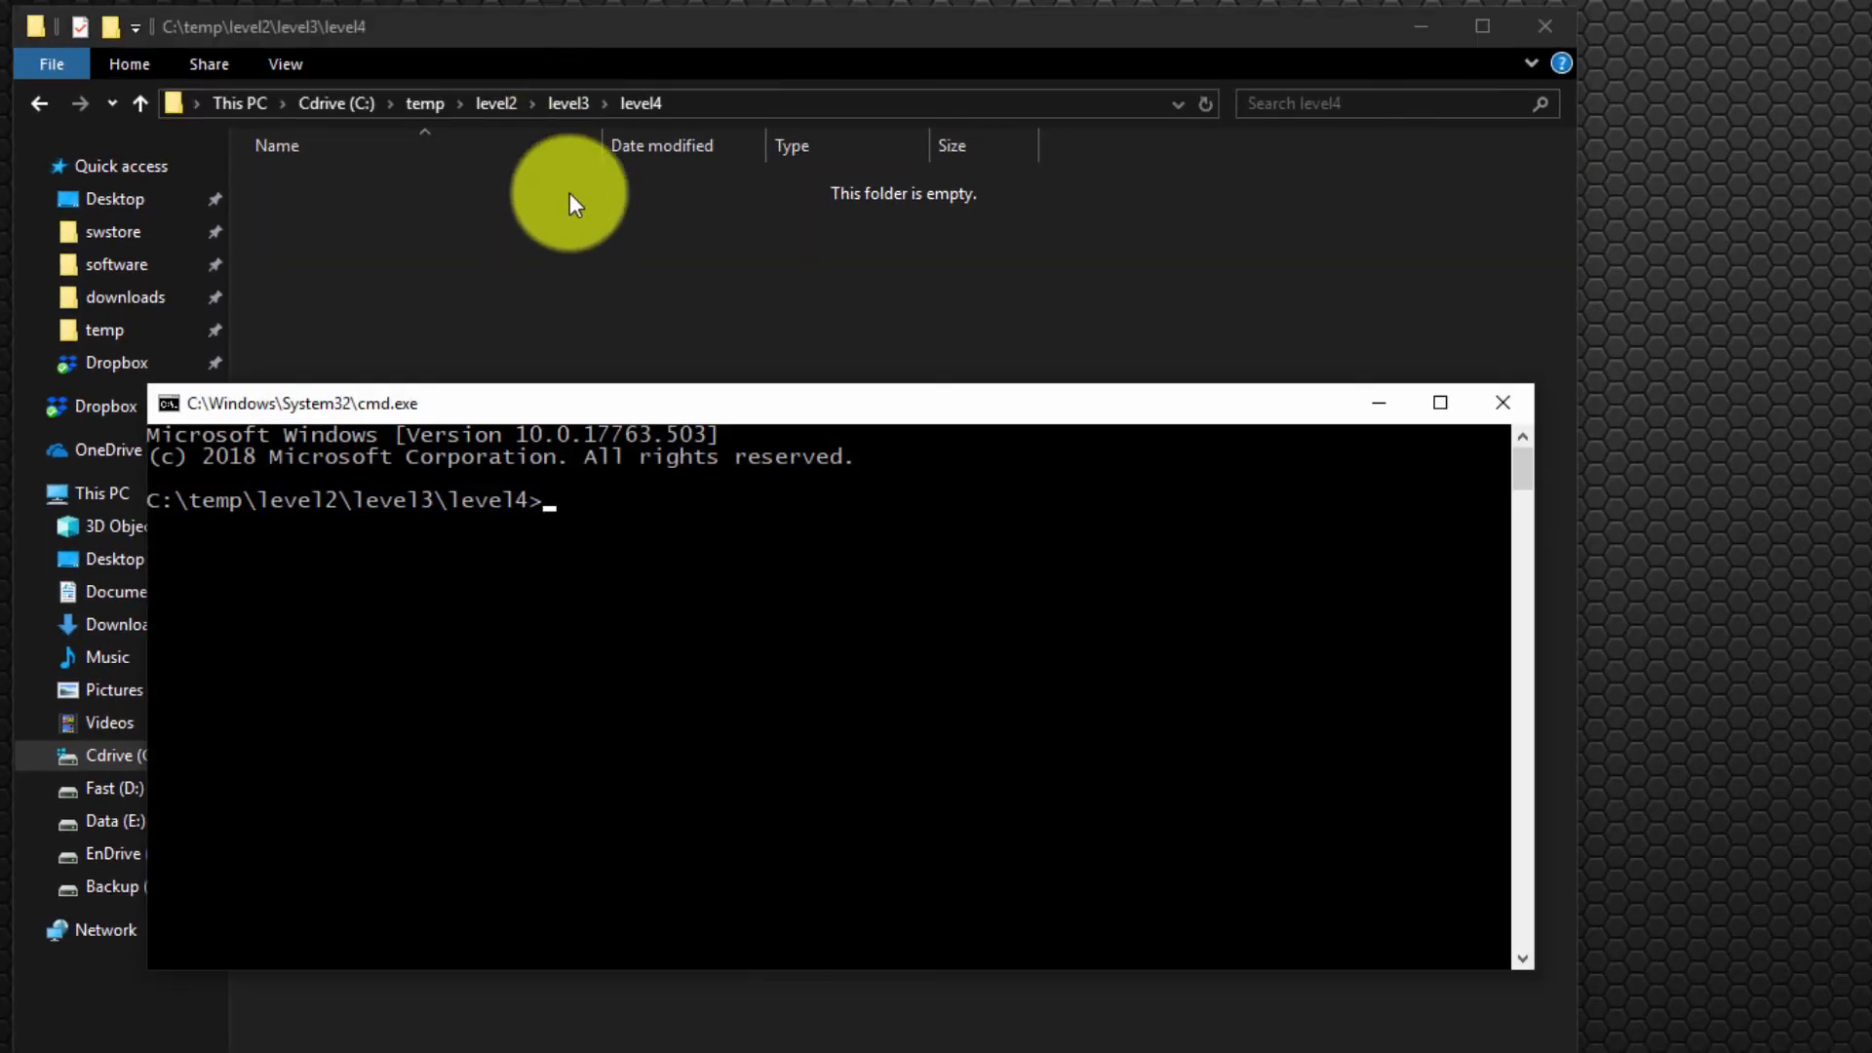